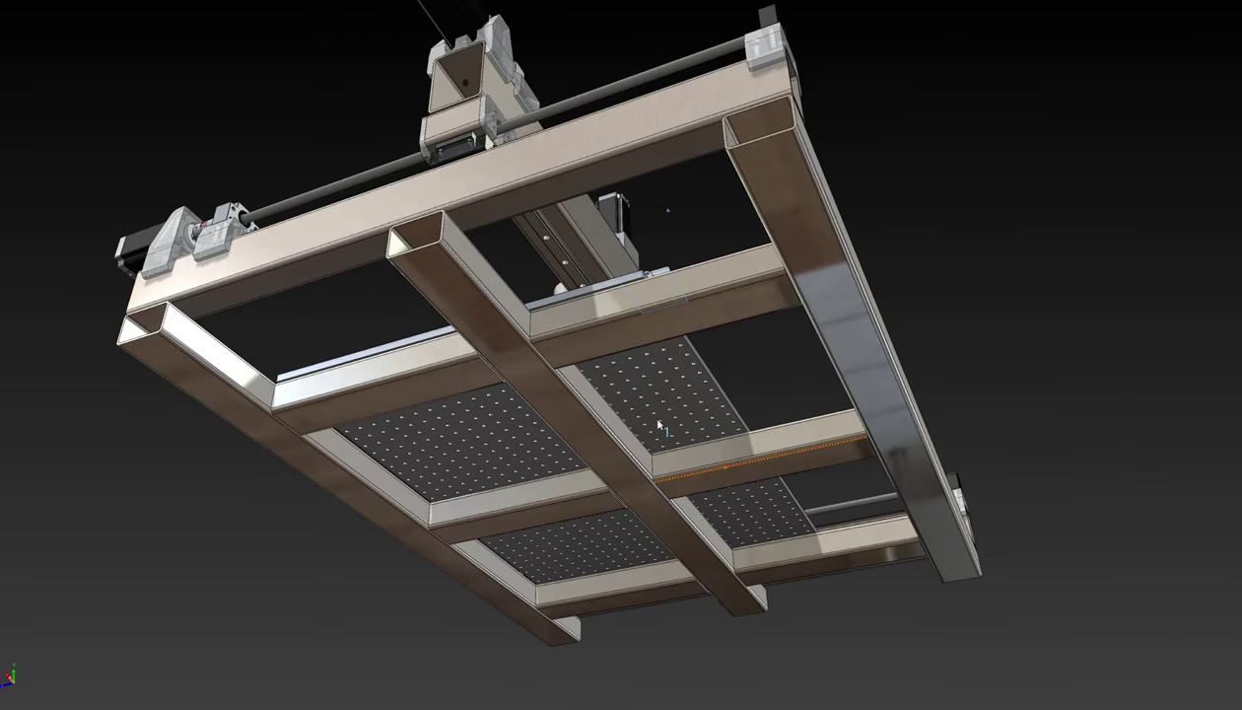
Step: Inspect the cross members and perforated bed plate on the underside of the machine frame
left_click(712, 315)
left_click(767, 464)
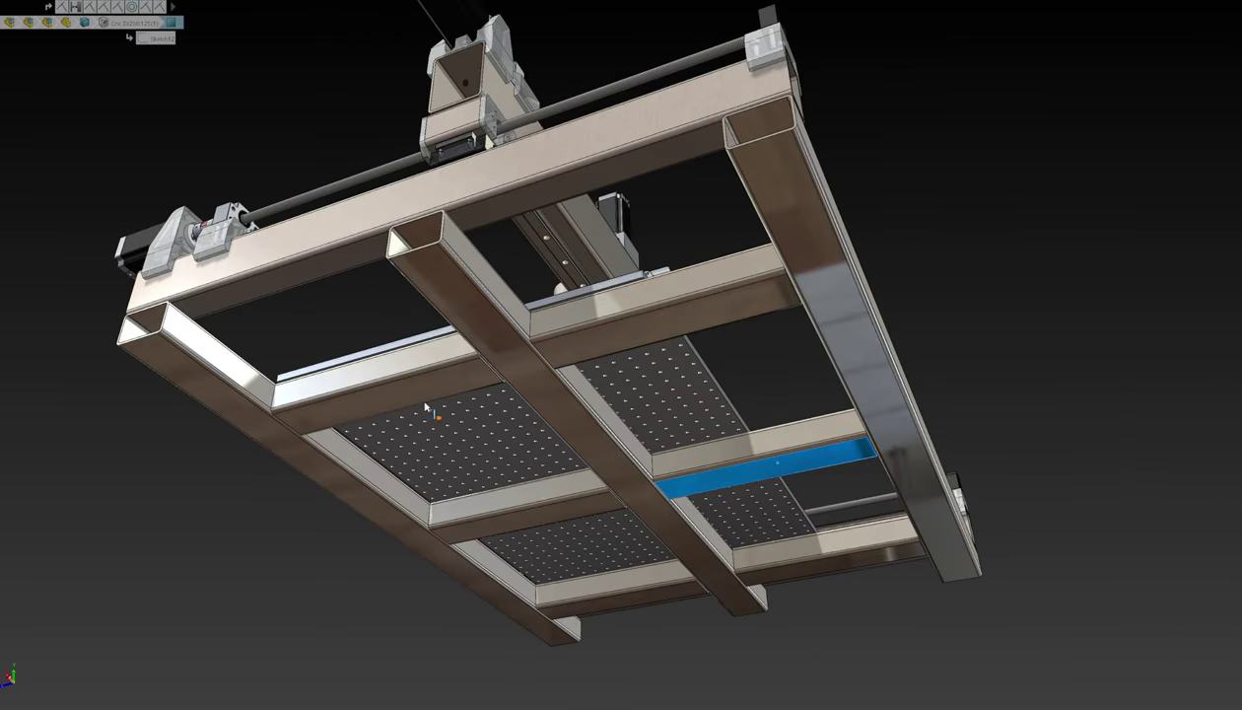
left_click(404, 378)
left_click(502, 523)
key("Escape")
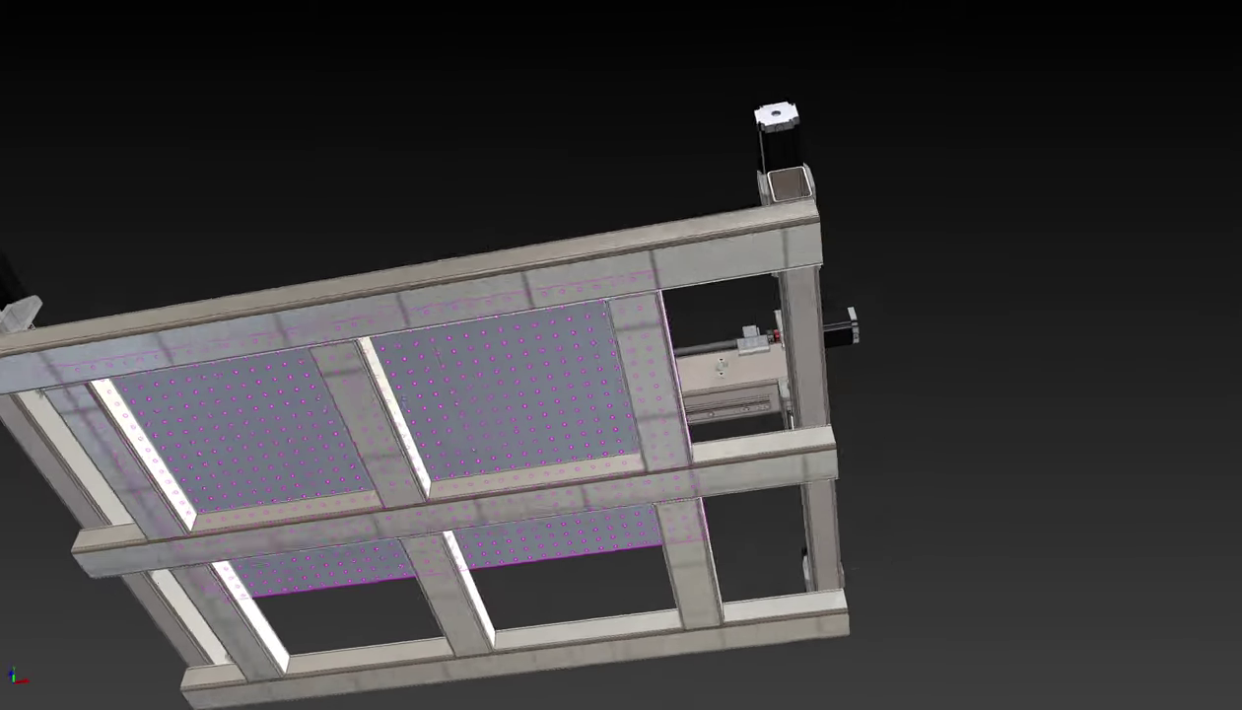
middle_click_drag(404, 401, 563, 304)
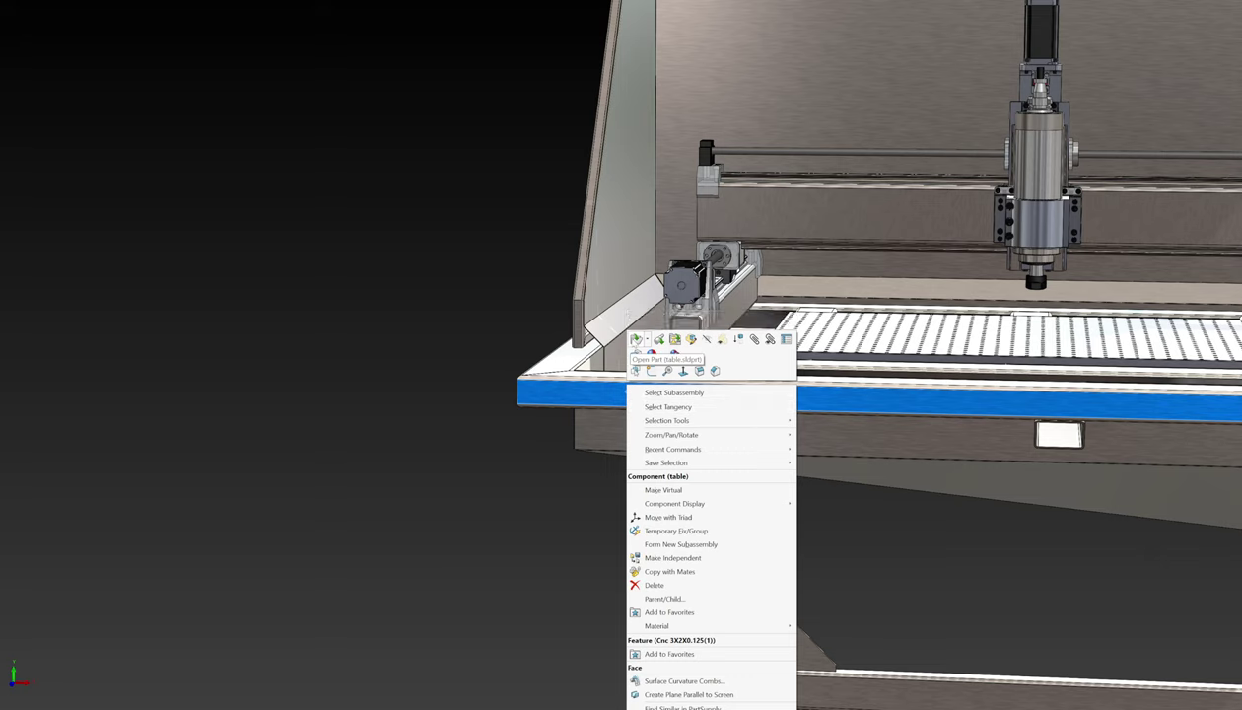
Step: Open the table part on its own and set its scene to Reflective Floor Black
left_click(634, 340)
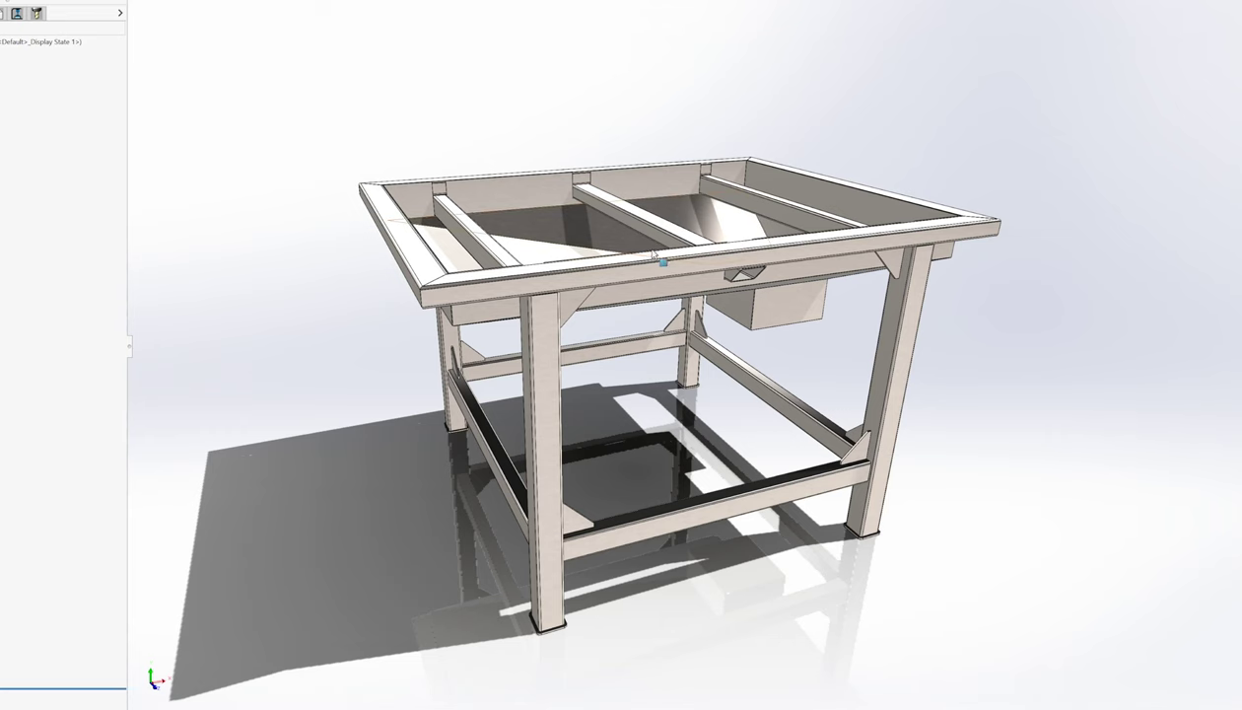
middle_click_drag(654, 254, 580, 269)
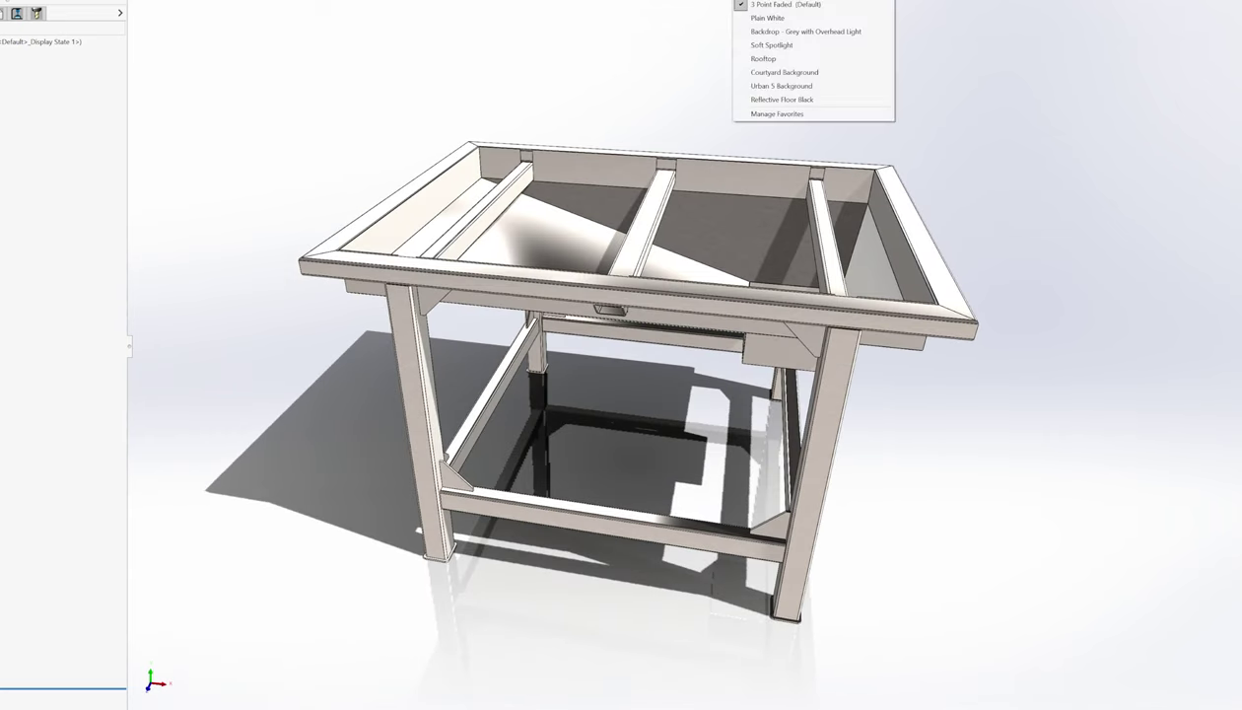
left_click(793, 98)
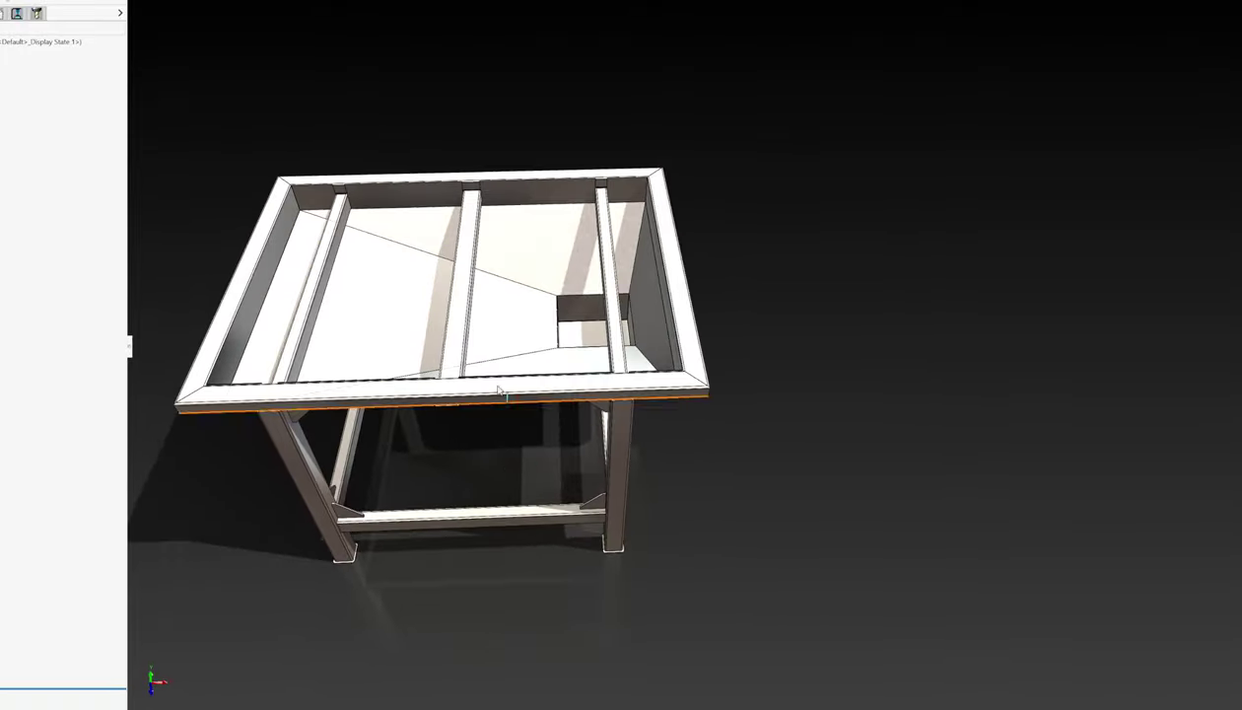
Step: Examine the table's hopper and view the flat pattern of its end sheet-metal panel
scroll(416, 241, "down", 5)
scroll(499, 248, "up", 5)
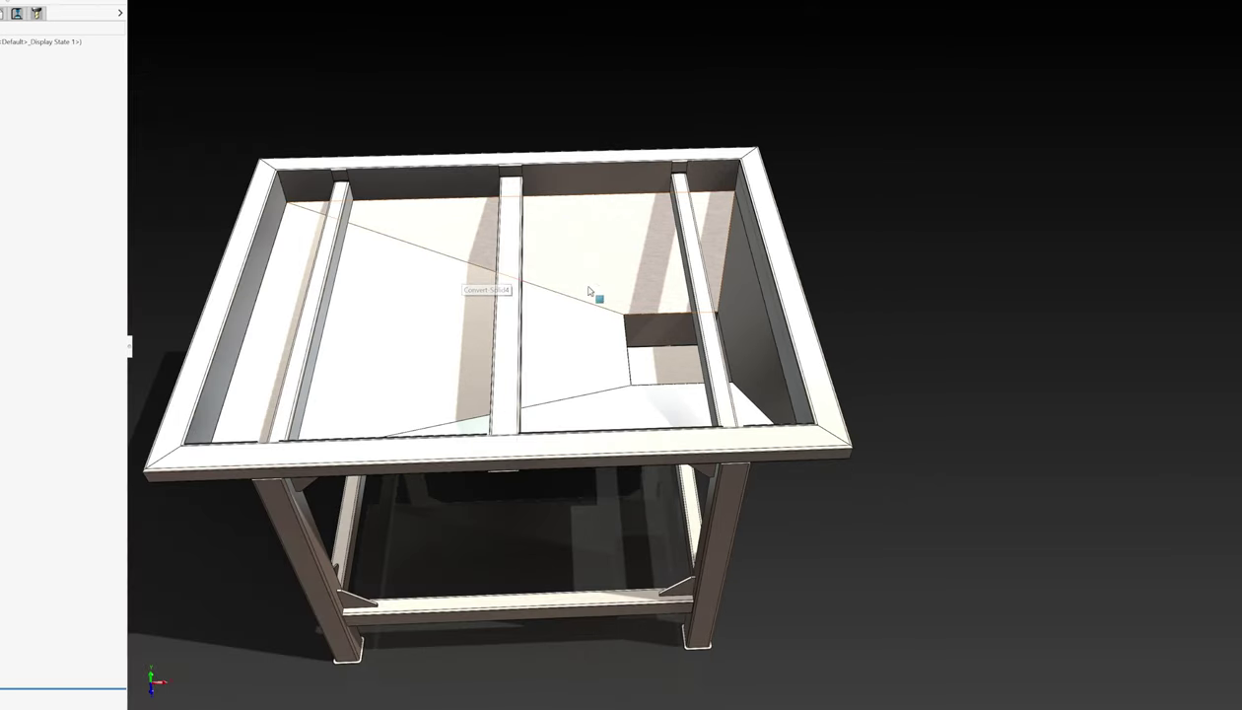
left_click(591, 270)
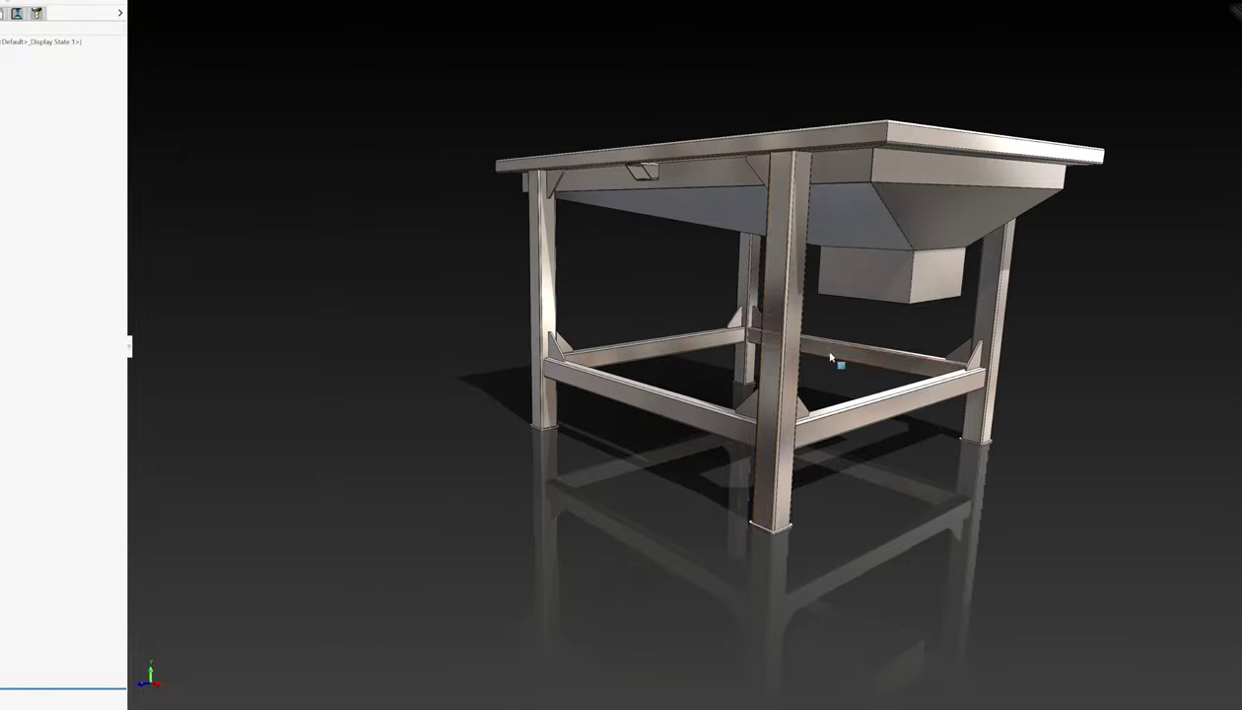
middle_click_drag(690, 286, 887, 276)
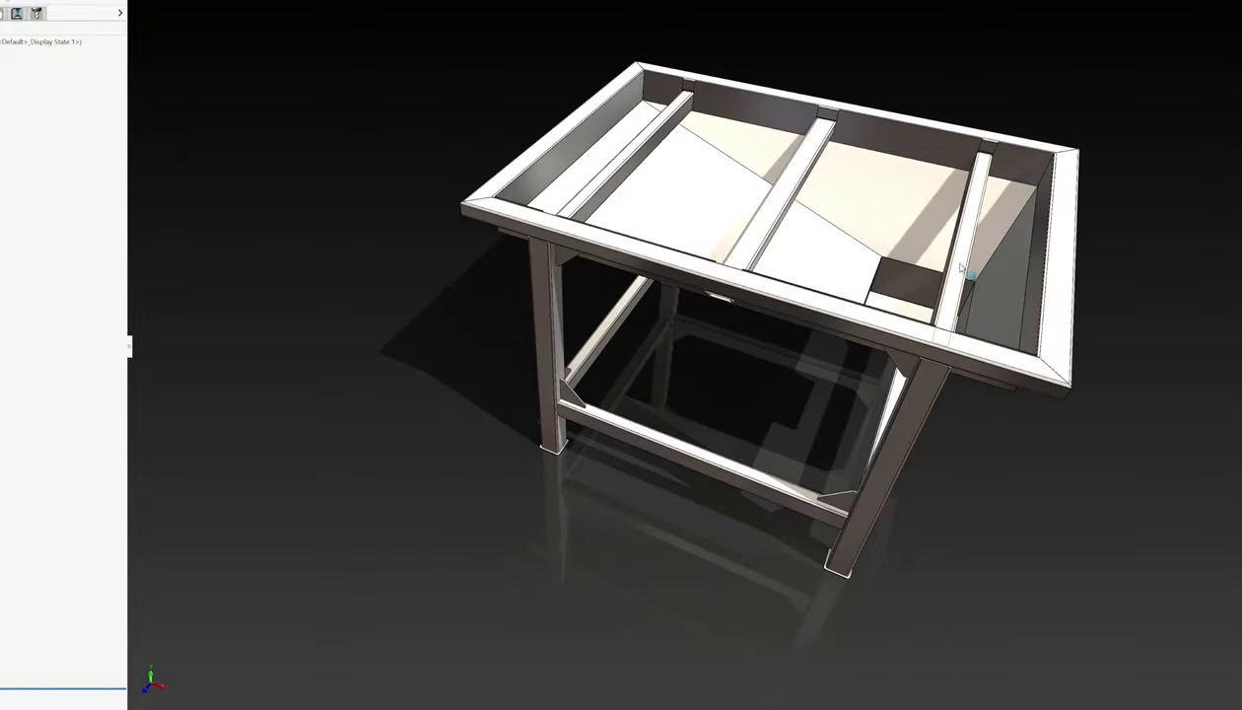
left_click(1000, 278)
middle_click_drag(1000, 277, 808, 309)
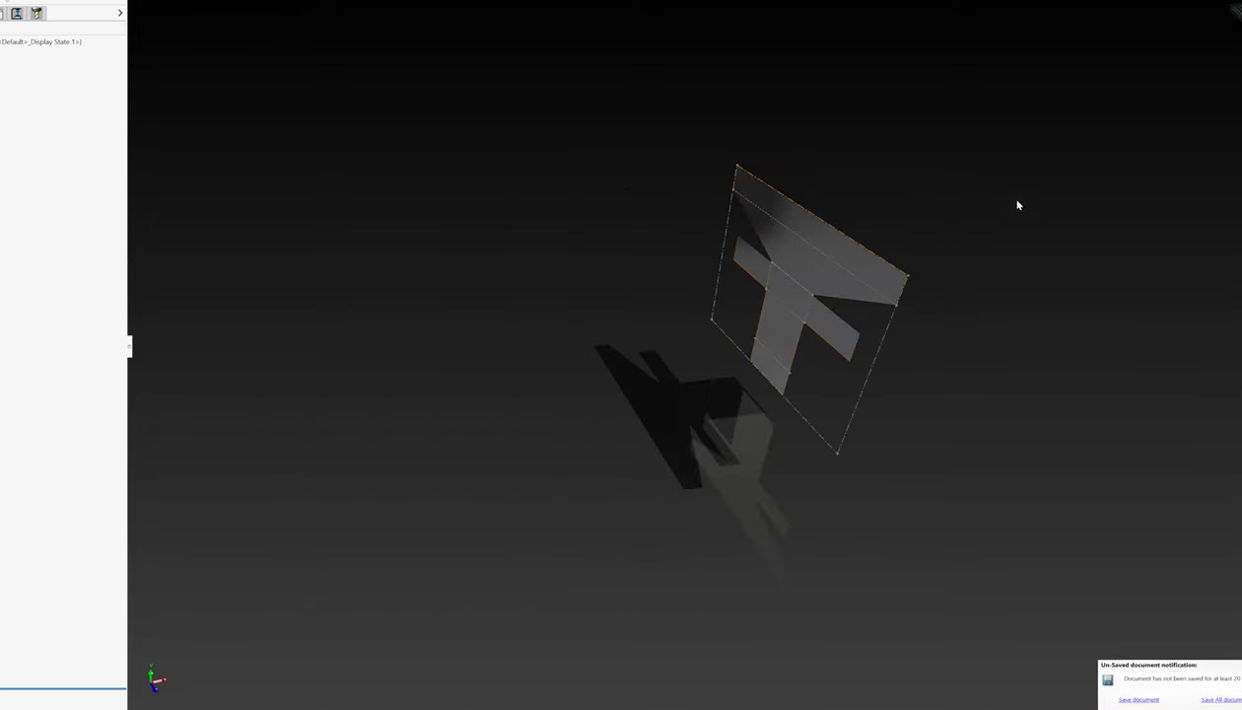
middle_click_drag(773, 294, 840, 187)
scroll(761, 264, "down", 3)
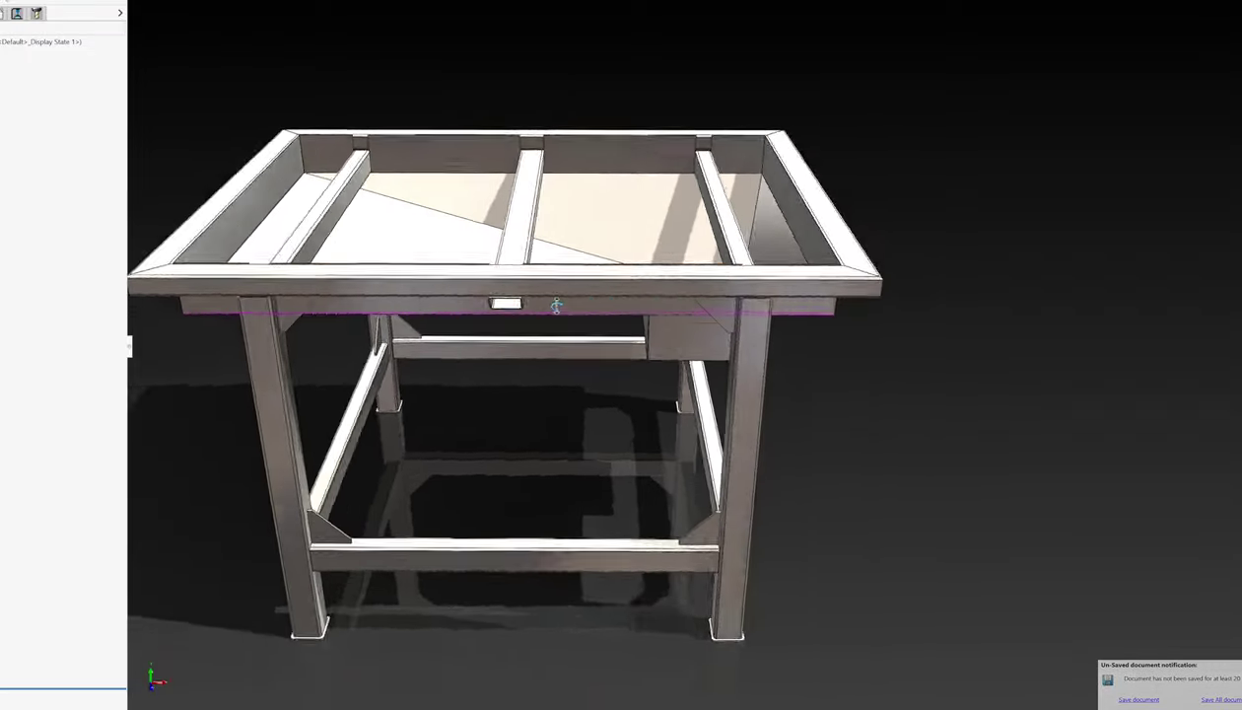
Step: Inspect the table frame and hopper walls from above, from below and from the side
scroll(556, 306, "down", 1)
scroll(699, 242, "up", 3)
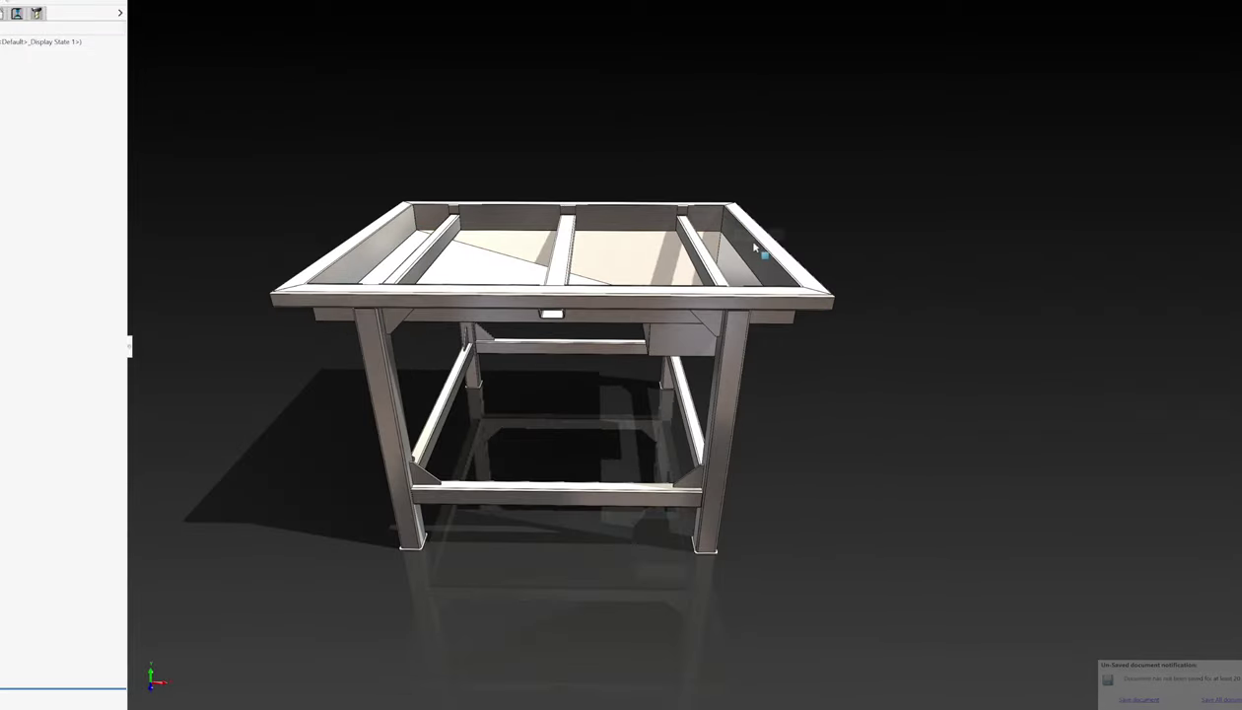
middle_click_drag(747, 236, 717, 304)
scroll(777, 347, "down", 4)
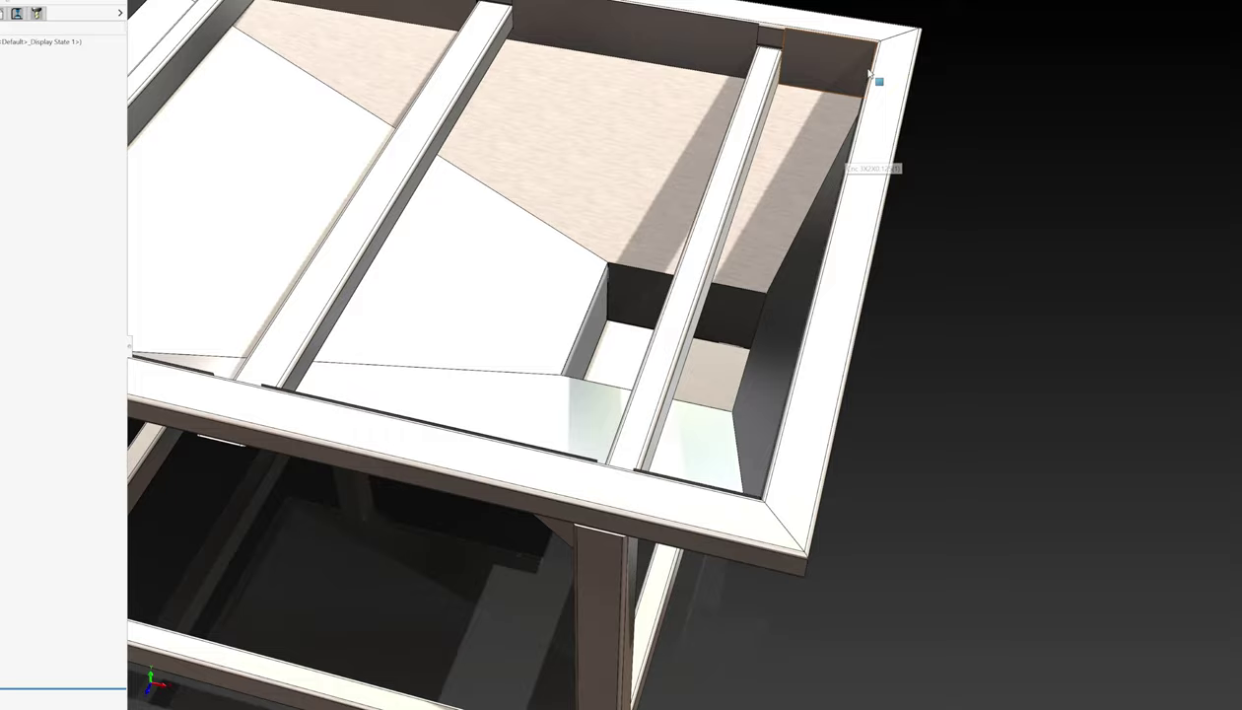
scroll(924, 322, "up", 3)
middle_click_drag(925, 322, 878, 313)
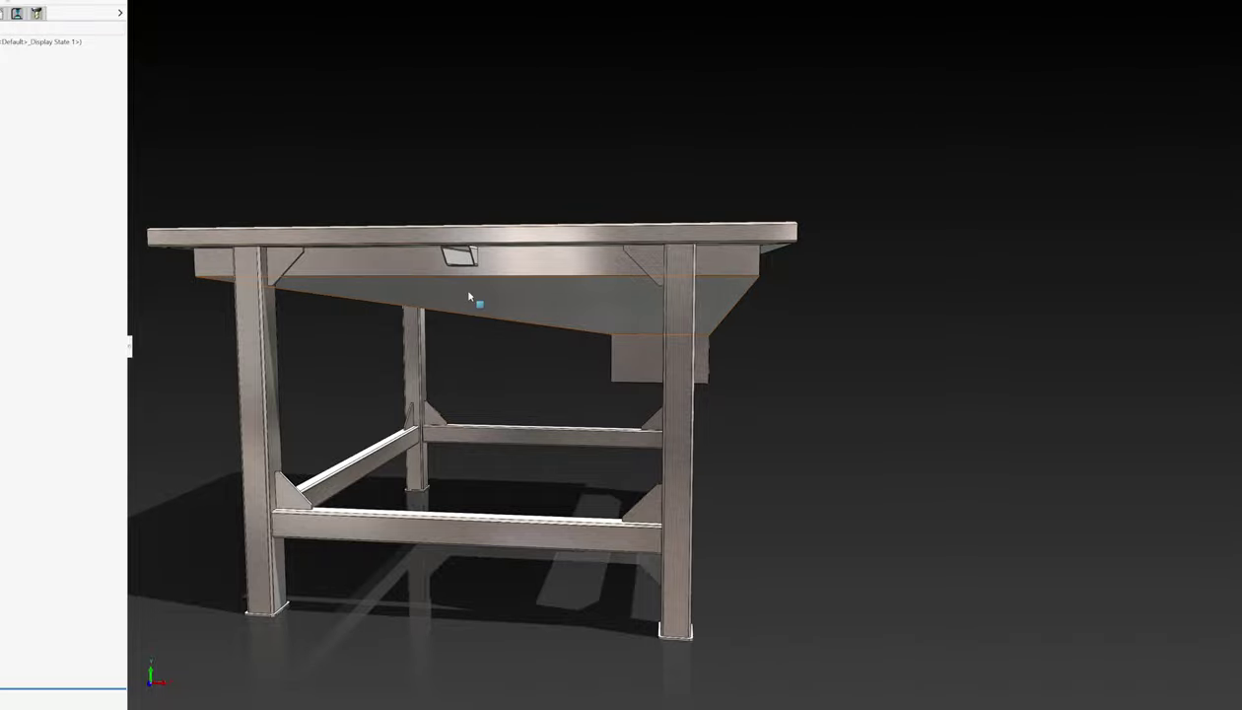
middle_click_drag(471, 294, 521, 352)
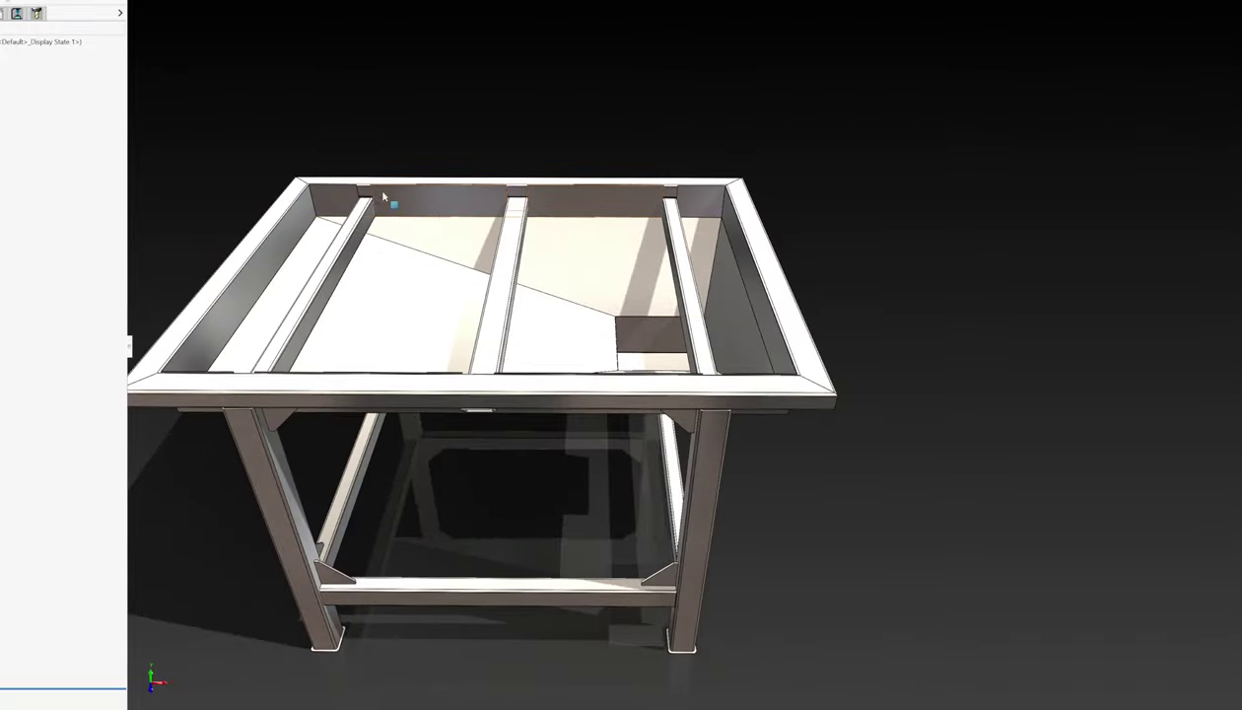
middle_click_drag(473, 258, 266, 250)
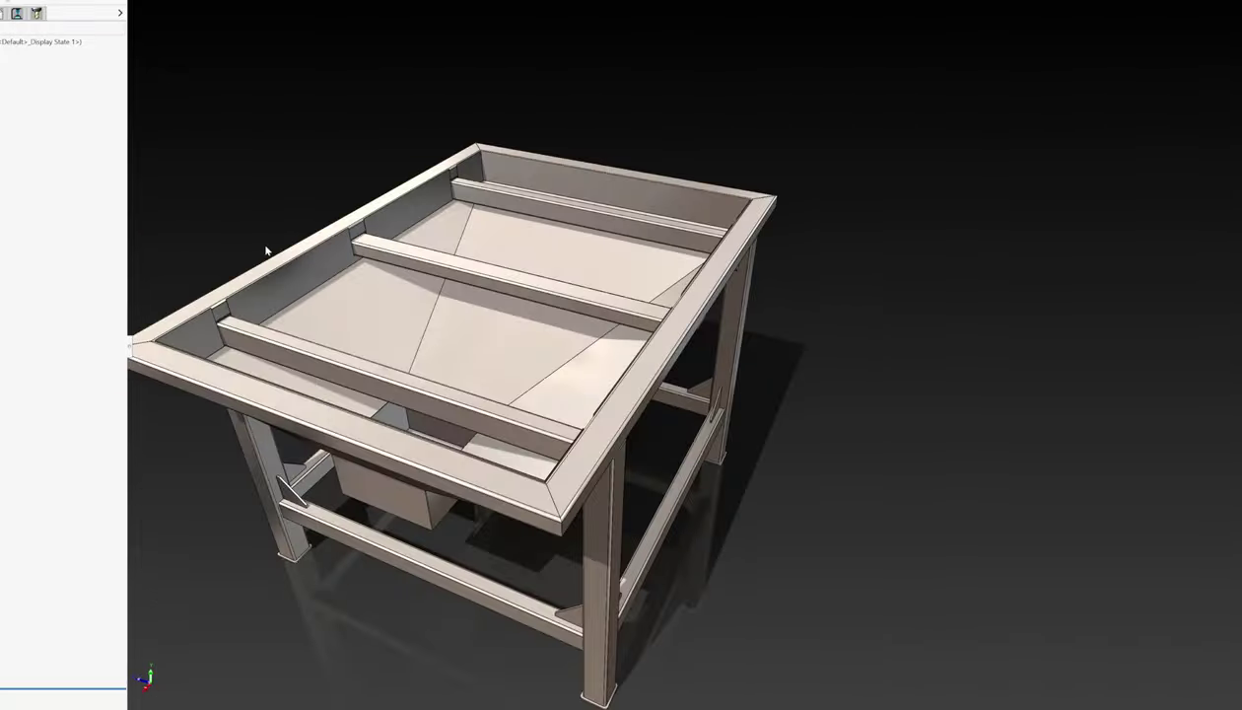
Step: Examine how the crossbar ends fit into the notches of the hopper wall and the hopper's sloping underside
middle_click_drag(253, 333, 673, 297)
scroll(674, 298, "down", 5)
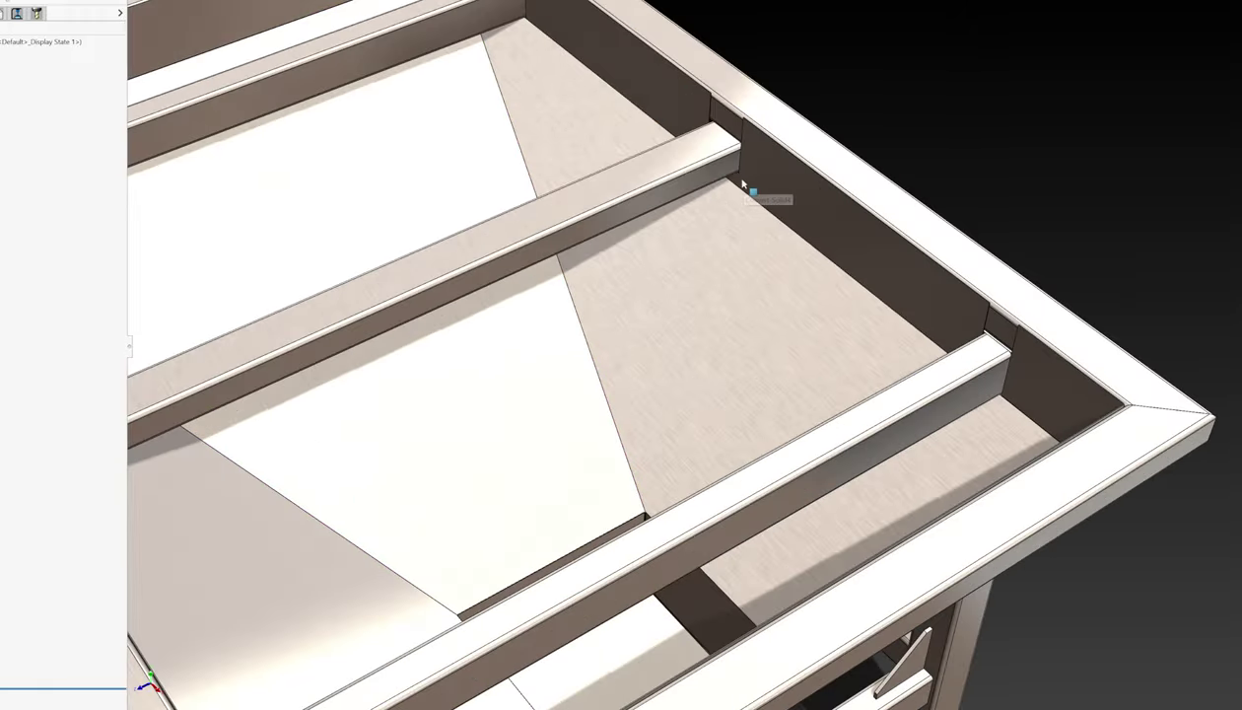
scroll(744, 184, "down", 5)
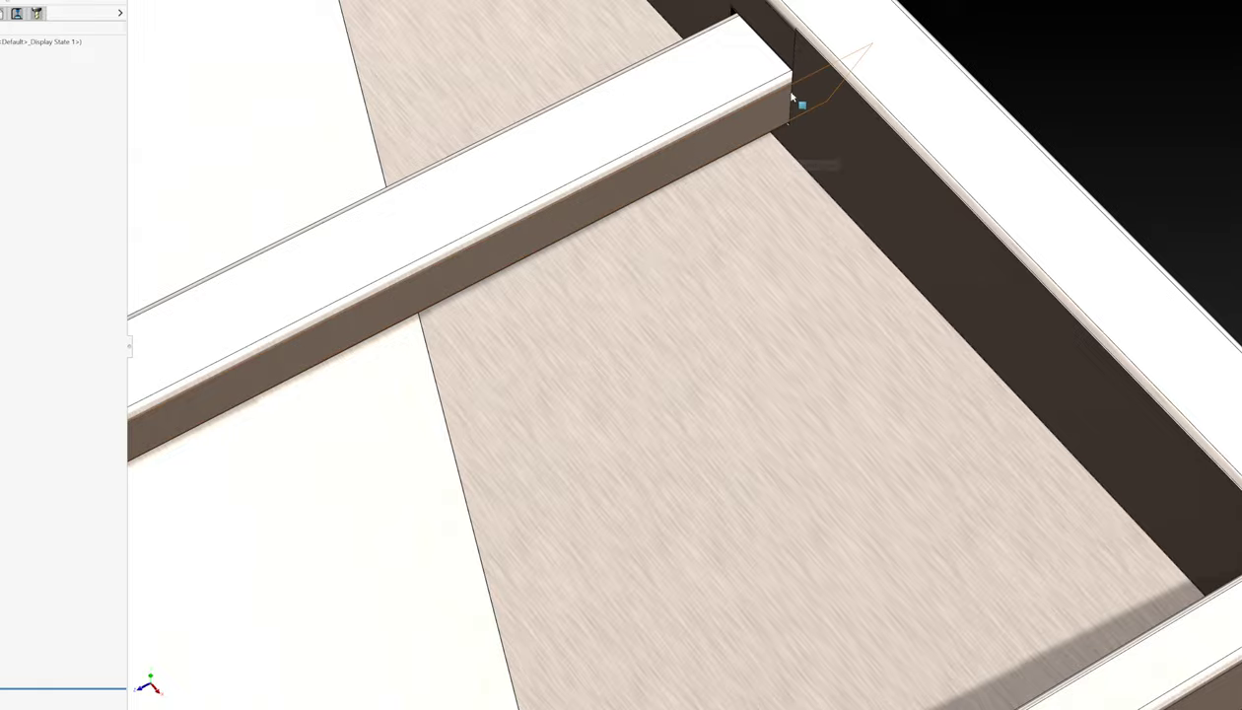
middle_click(814, 141)
middle_click_drag(814, 141, 781, 89)
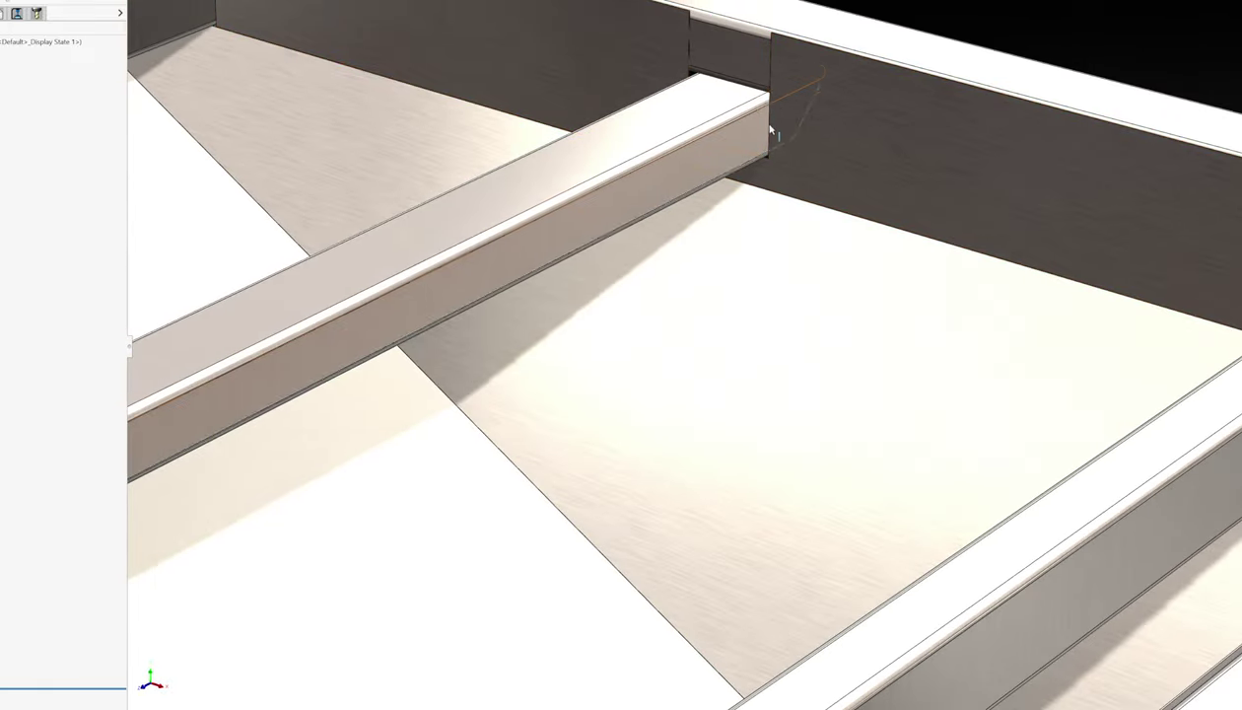
scroll(712, 147, "up", 2)
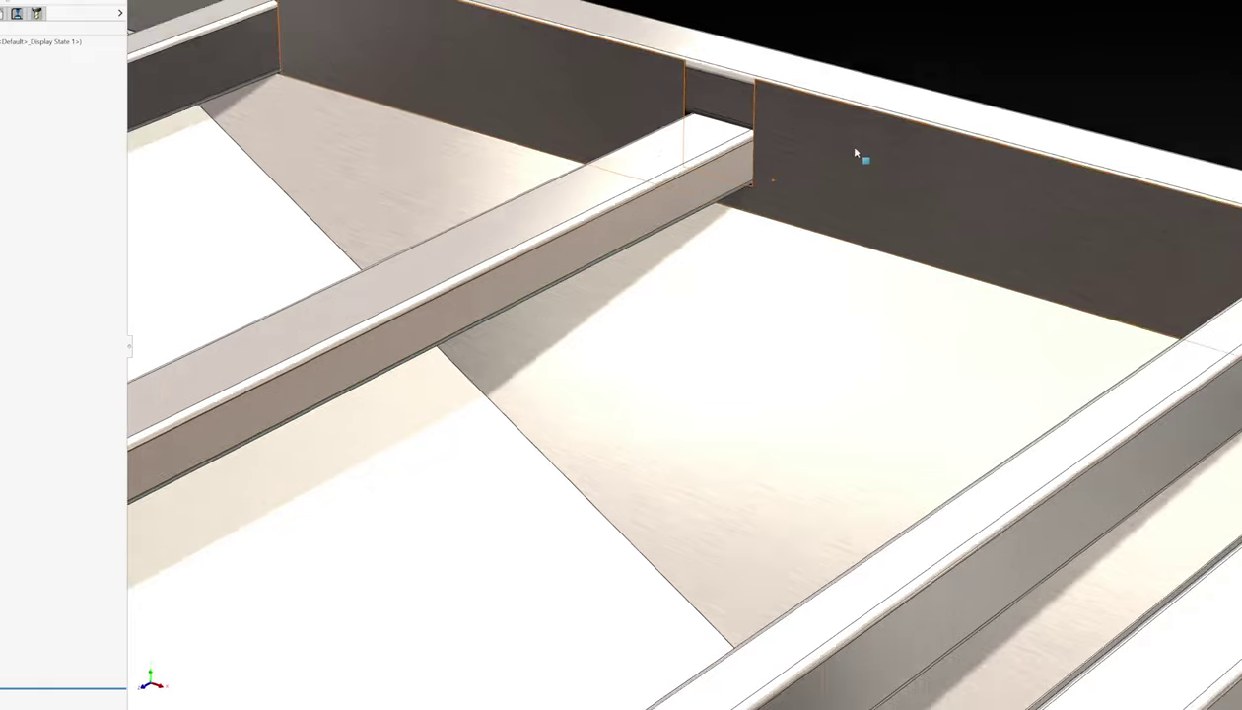
scroll(688, 351, "up", 3)
middle_click(695, 354)
middle_click_drag(696, 355, 625, 426)
scroll(768, 365, "up", 3)
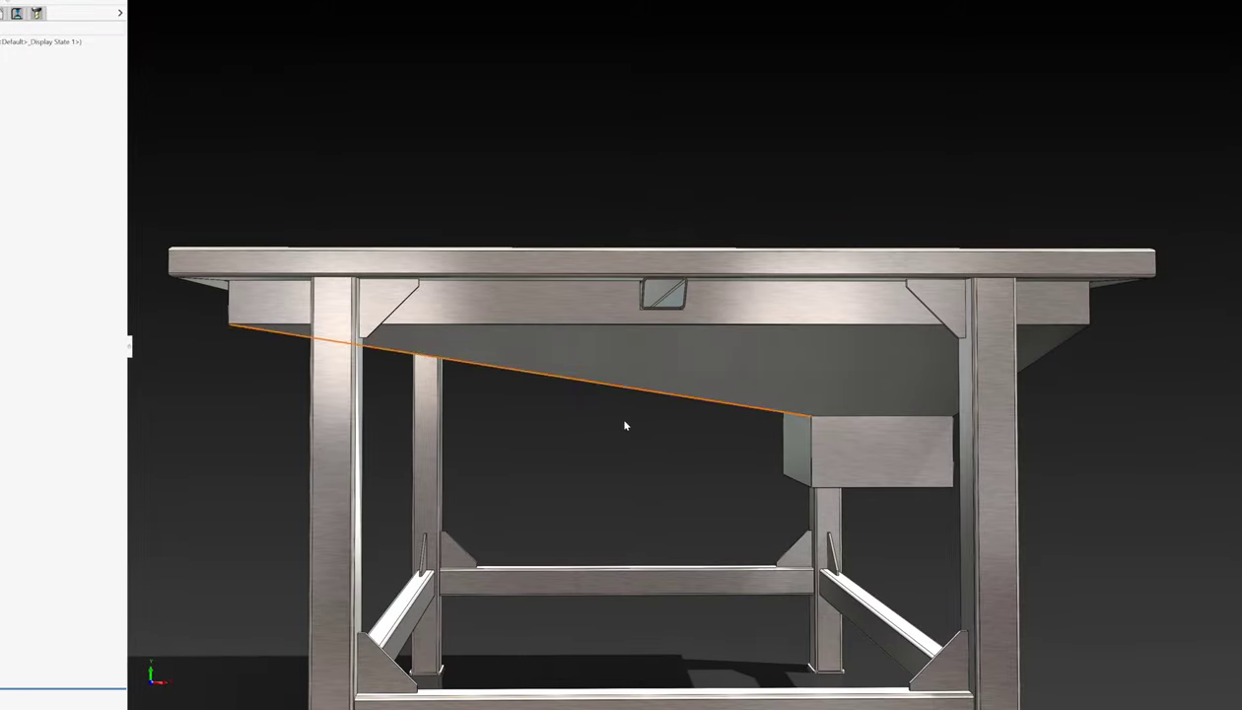
Step: Examine the hopper's corner, its sloped floor and the outlet opening beneath the crossbars
middle_click_drag(608, 371, 881, 280)
scroll(580, 211, "up", 3)
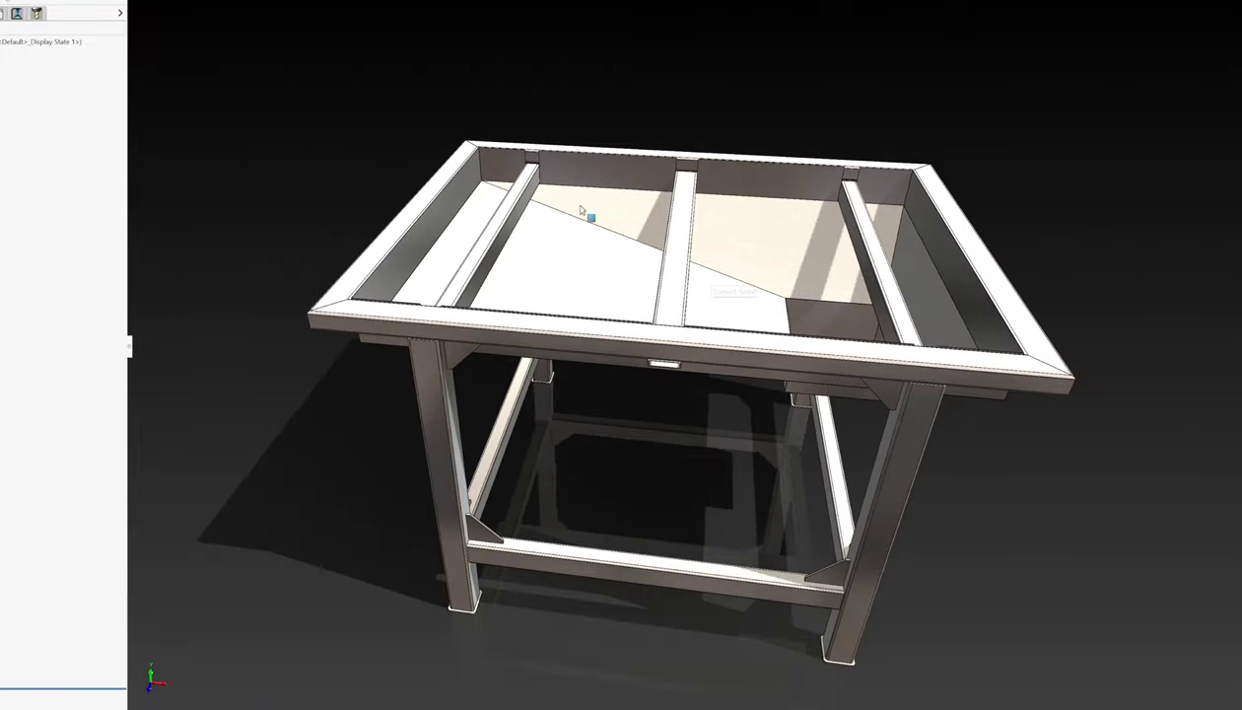
middle_click_drag(613, 272, 769, 340)
scroll(852, 347, "down", 3)
middle_click_drag(852, 346, 893, 239)
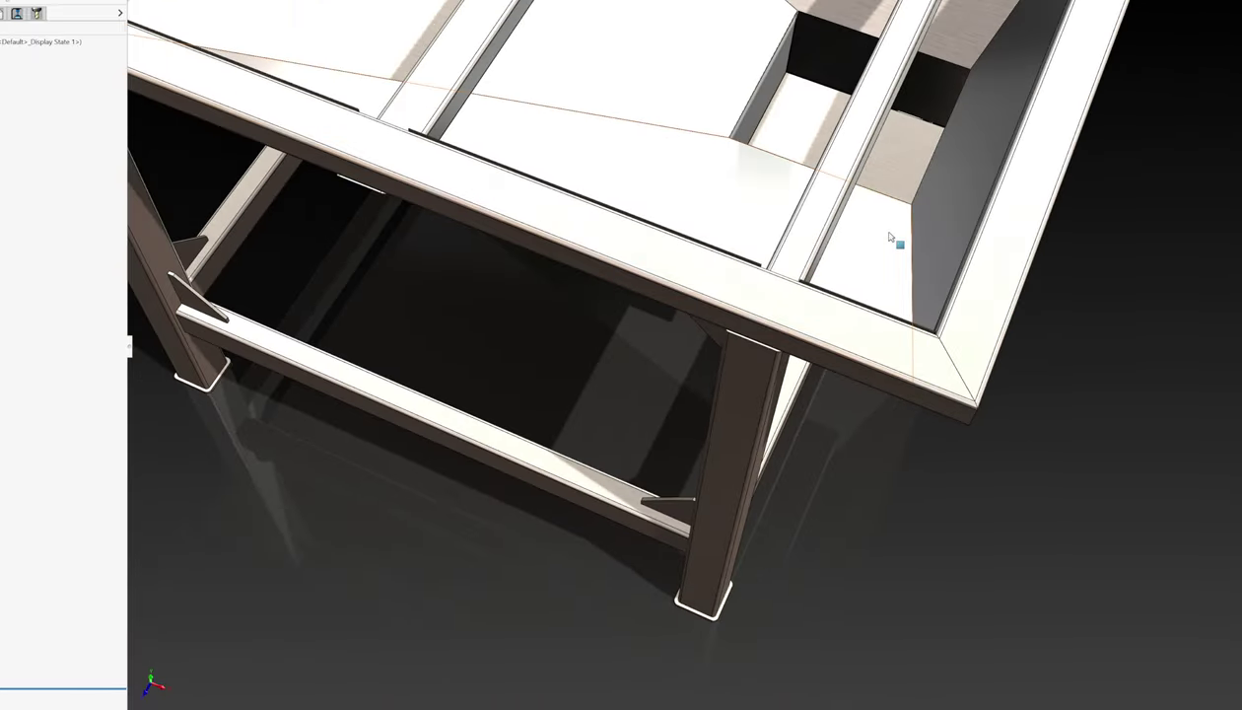
scroll(769, 246, "down", 3)
scroll(826, 407, "down", 3)
middle_click_drag(762, 277, 828, 392)
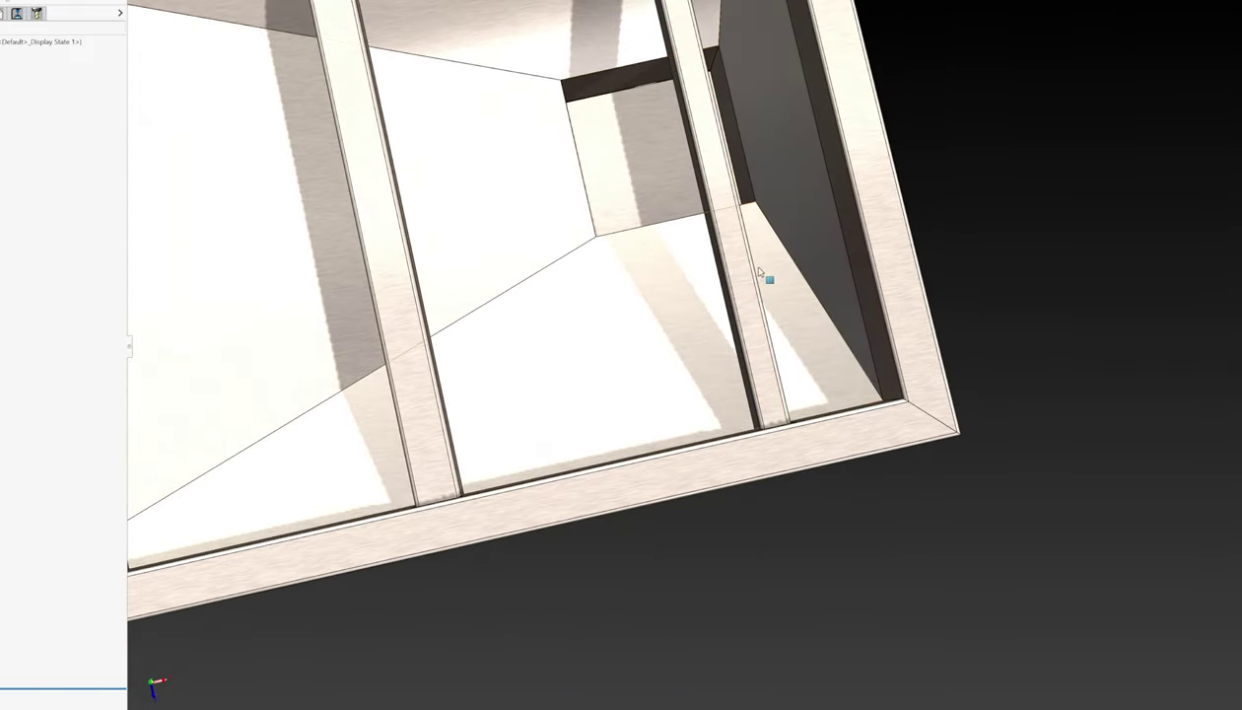
middle_click_drag(799, 341, 740, 105)
scroll(743, 406, "up", 3)
key("ctrl+1")
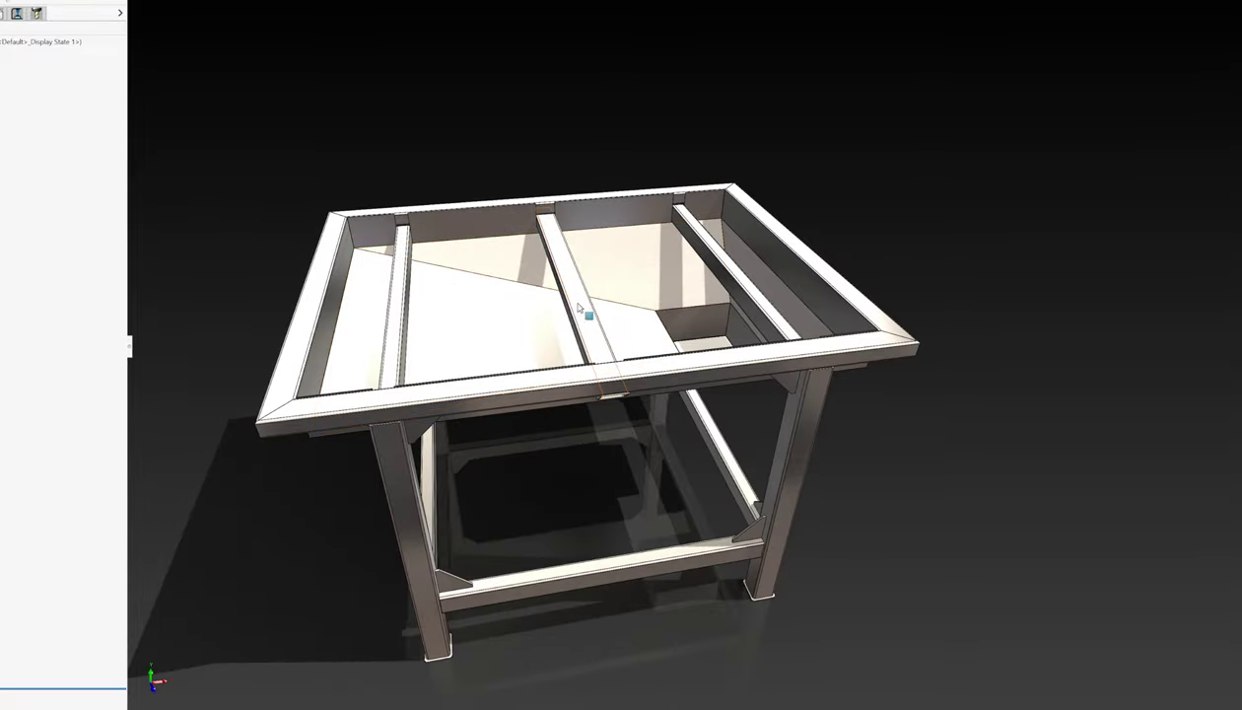
Step: Flatten the hopper's main sheet-metal body and examine its notched outline and bend lines
right_click(522, 260)
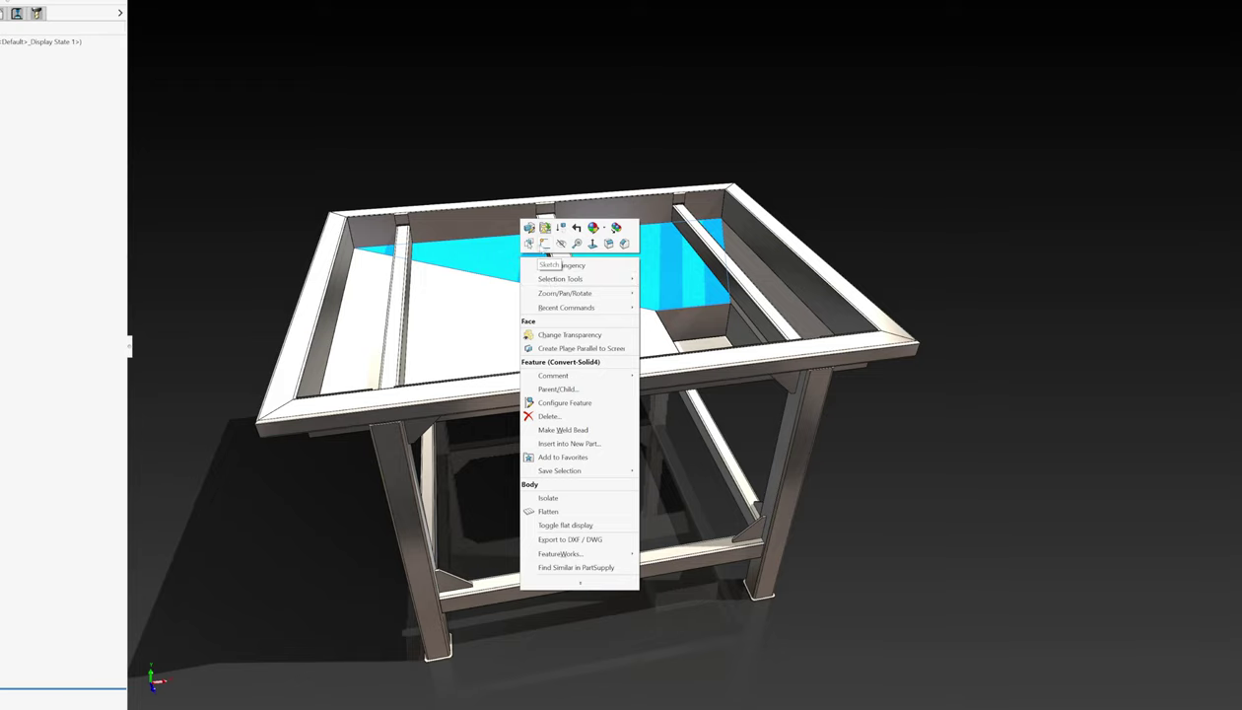
key("Escape")
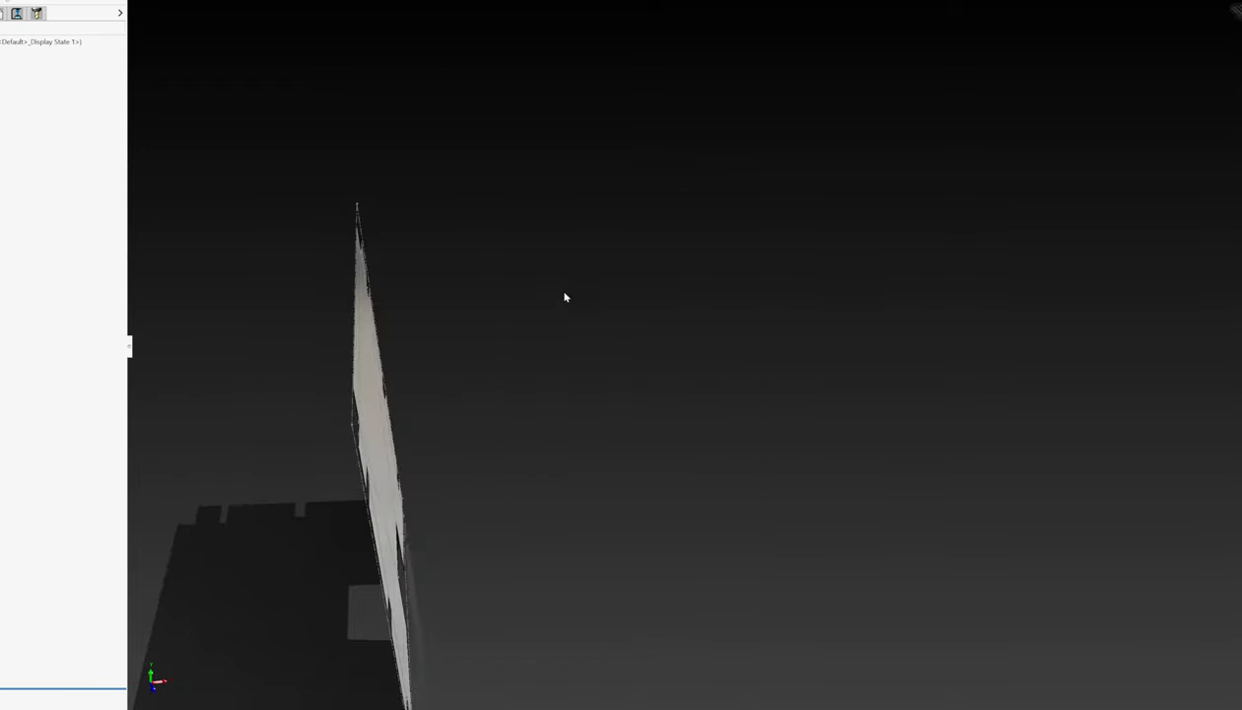
middle_click_drag(566, 293, 327, 199)
scroll(421, 305, "up", 3)
scroll(522, 402, "down", 4)
middle_click_drag(479, 365, 536, 385)
scroll(538, 402, "down", 2)
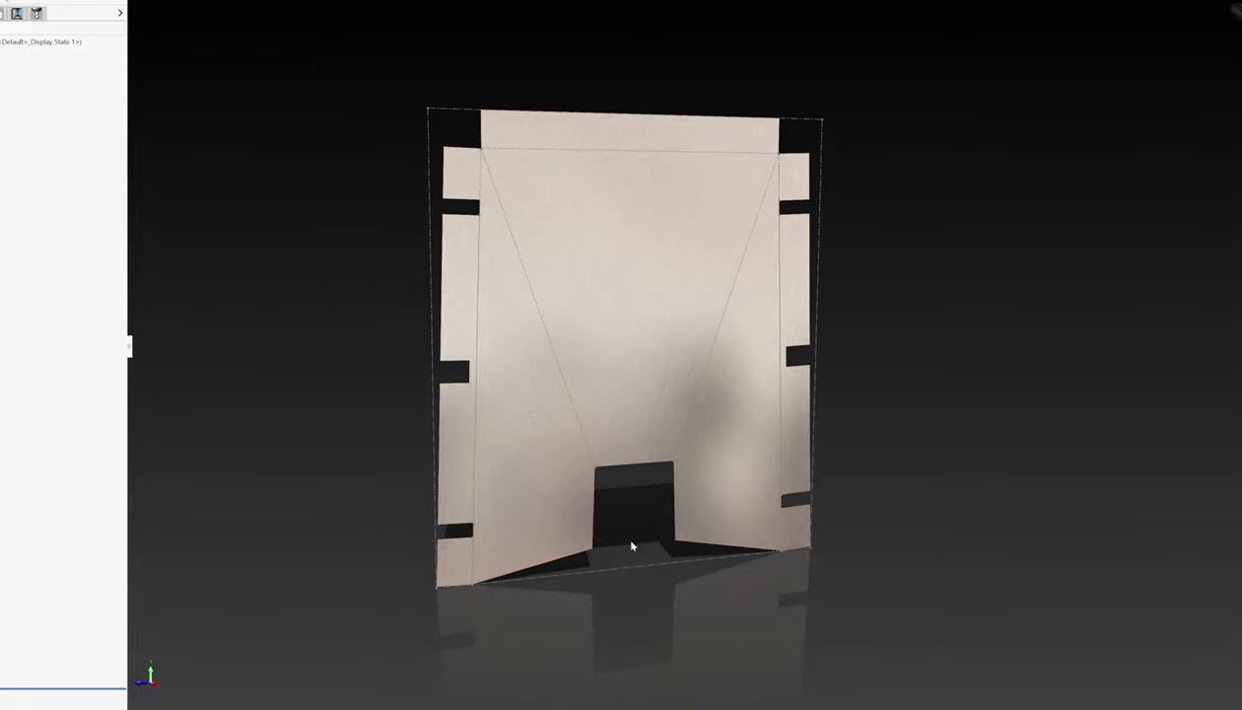
left_click(634, 569)
left_click(1067, 590)
left_click(432, 368)
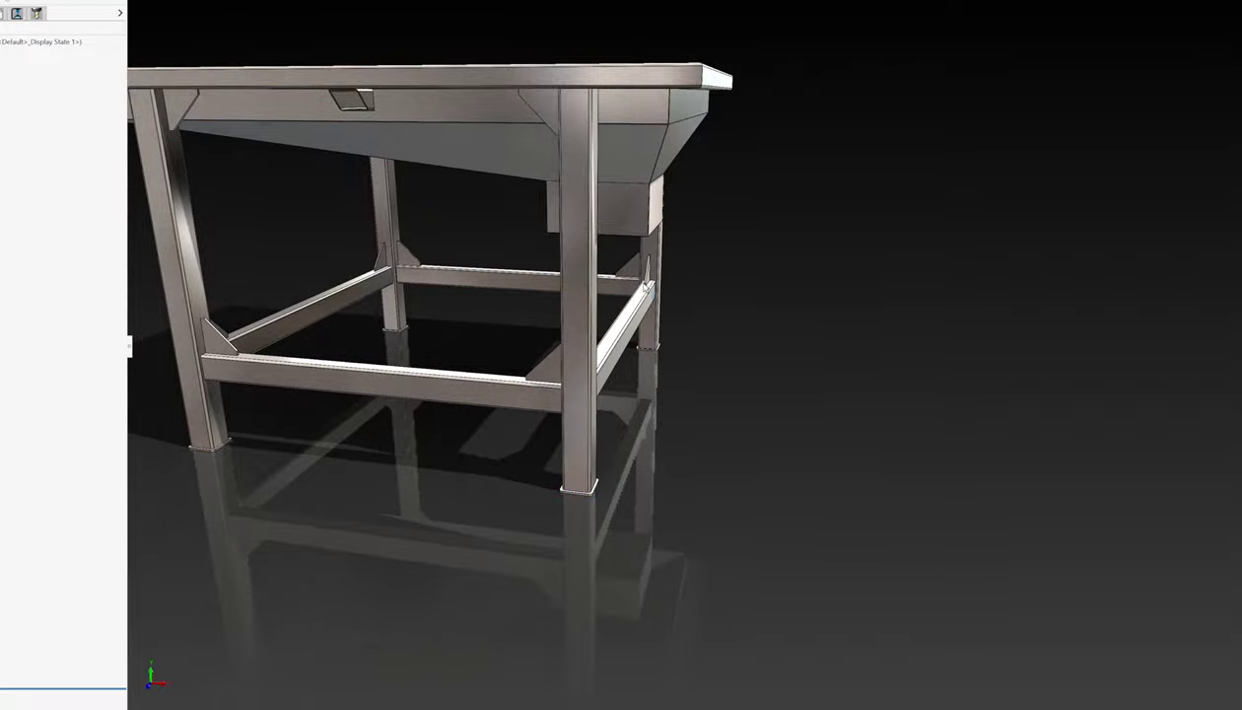
Step: Close the table part without saving and discard its changes in the assembly
scroll(488, 225, "up", 3)
middle_click_drag(487, 225, 630, 277)
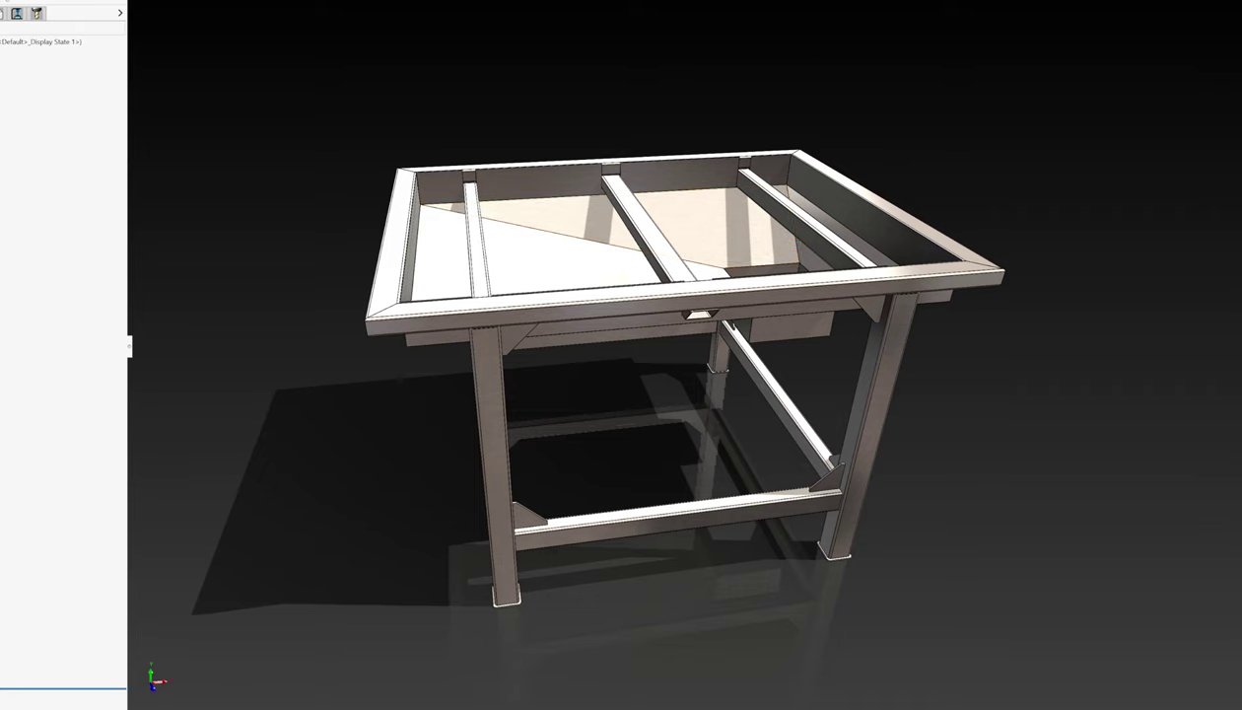
key("ctrl+w")
left_click(596, 331)
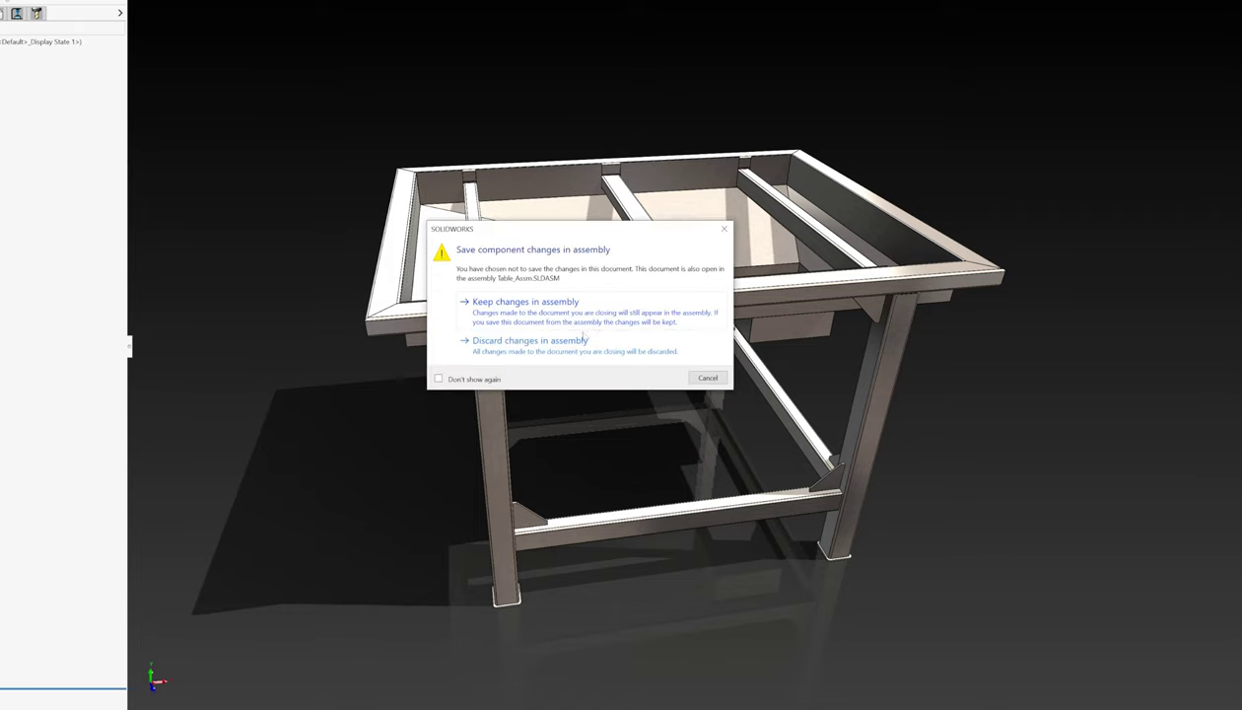
left_click(603, 337)
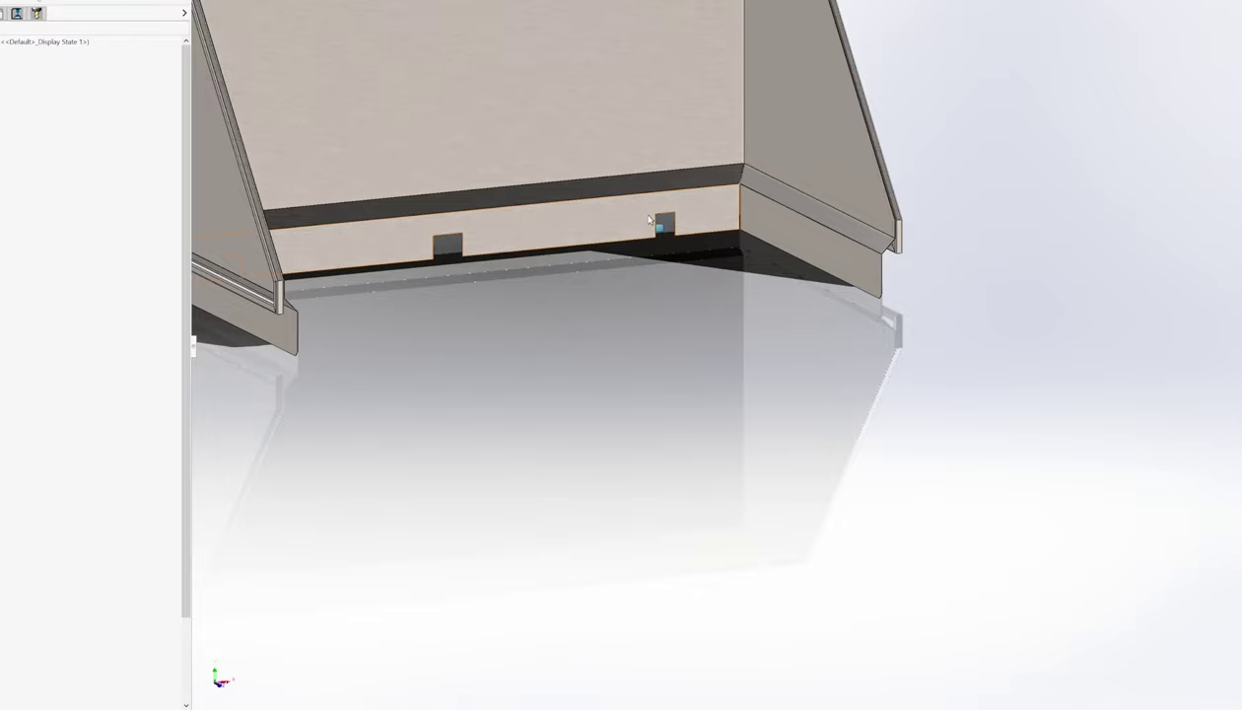
Step: Inspect the enclosure's back panel, notched lower flange and side corner bends, starting from the front view
key("ctrl+1")
middle_click_drag(593, 281, 622, 262)
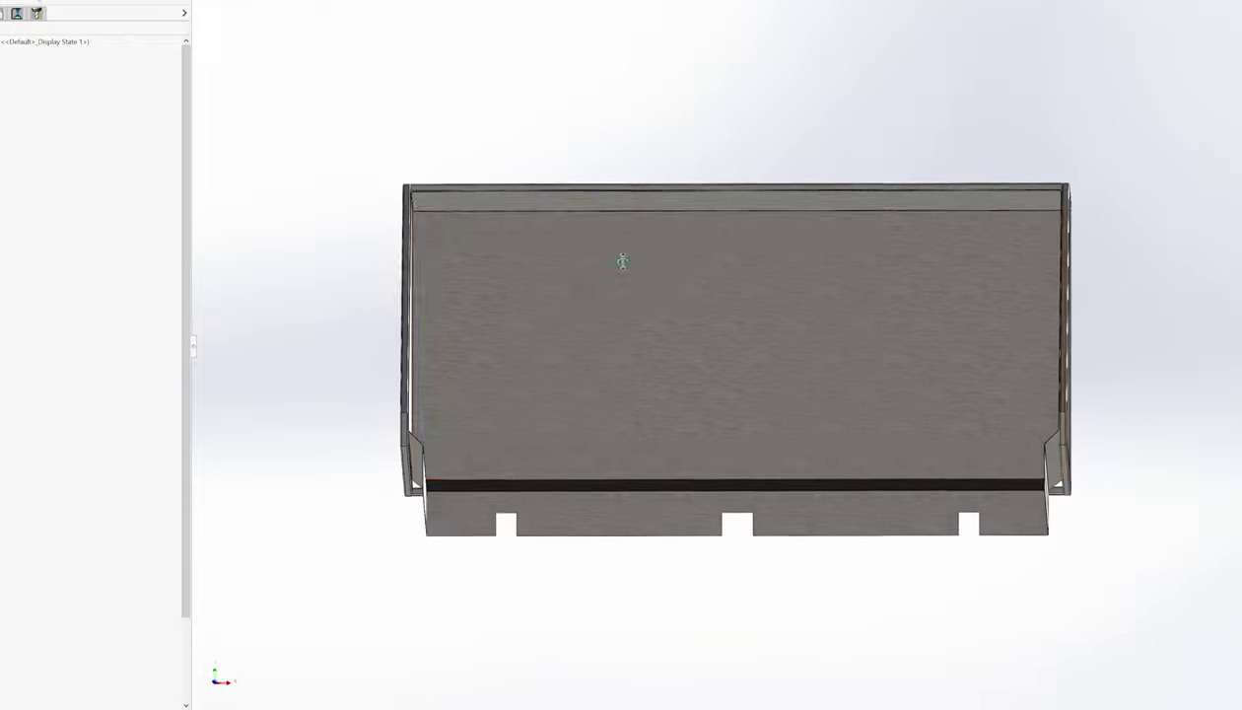
middle_click_drag(416, 406, 417, 442)
scroll(422, 444, "down", 5)
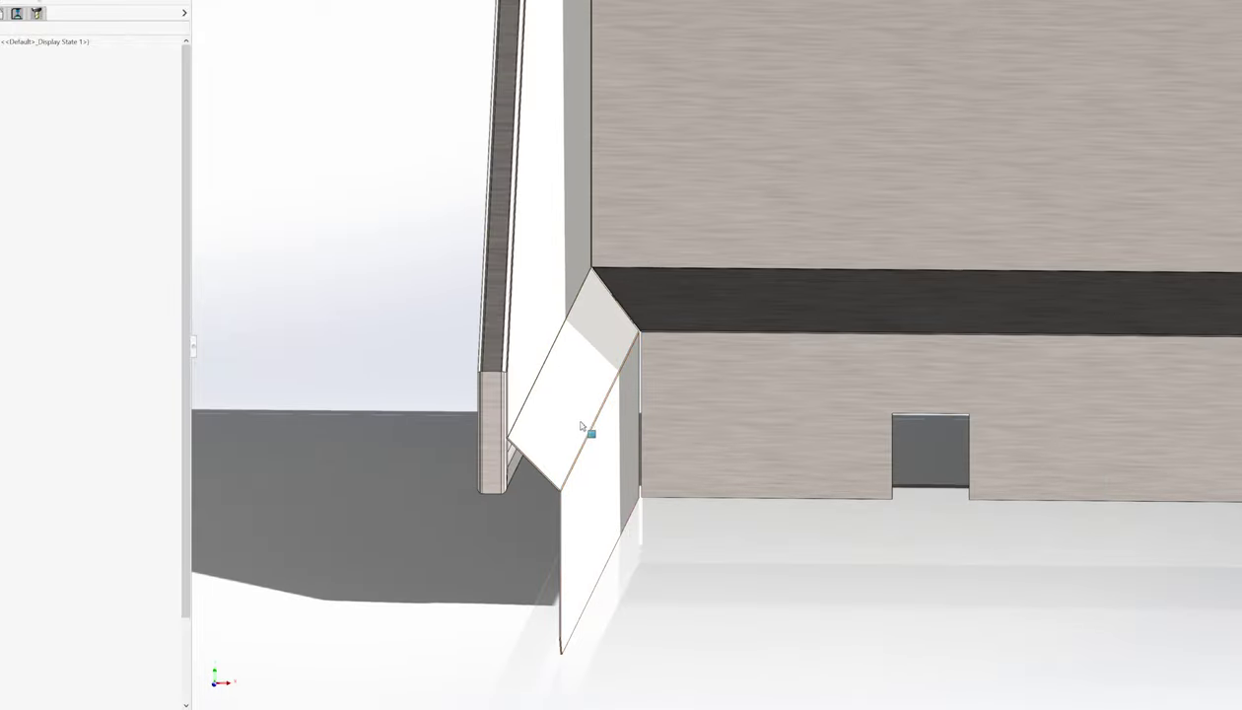
scroll(559, 507, "up", 2)
key("f")
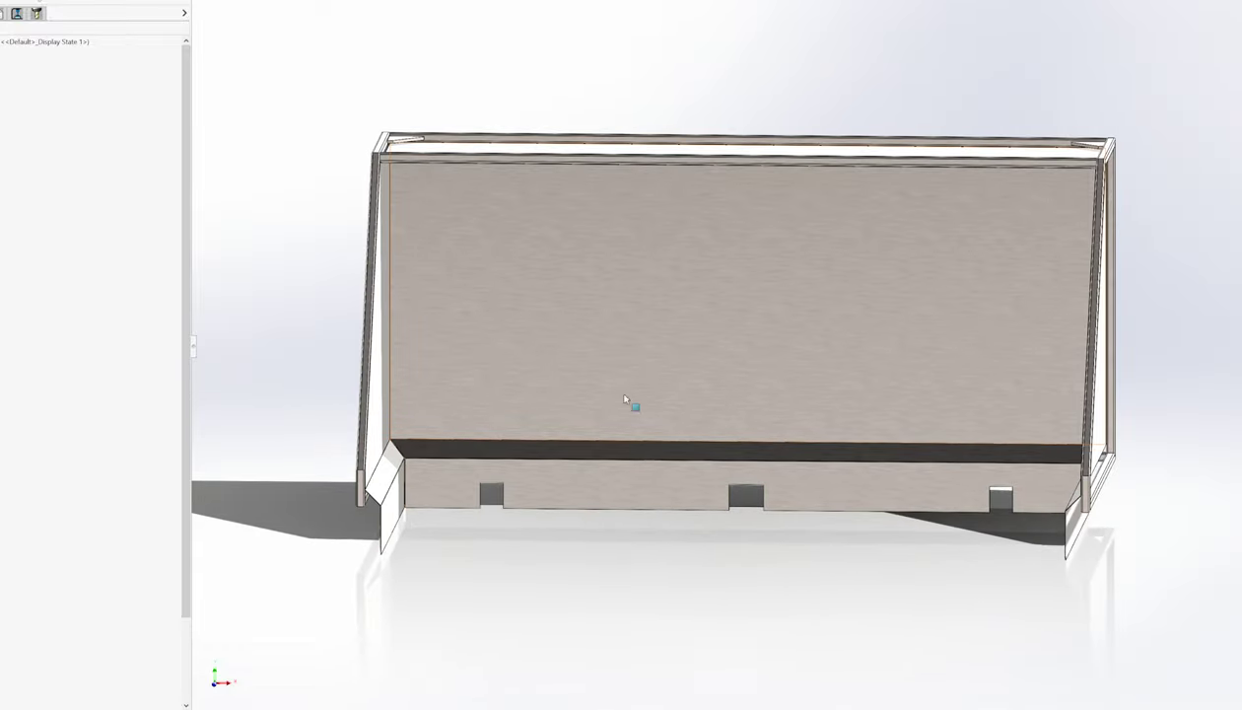
Step: Flatten the enclosure's sheet-metal body and examine its unfolded outline, bend lines and the long upper edge of its bounding box
left_click(603, 231)
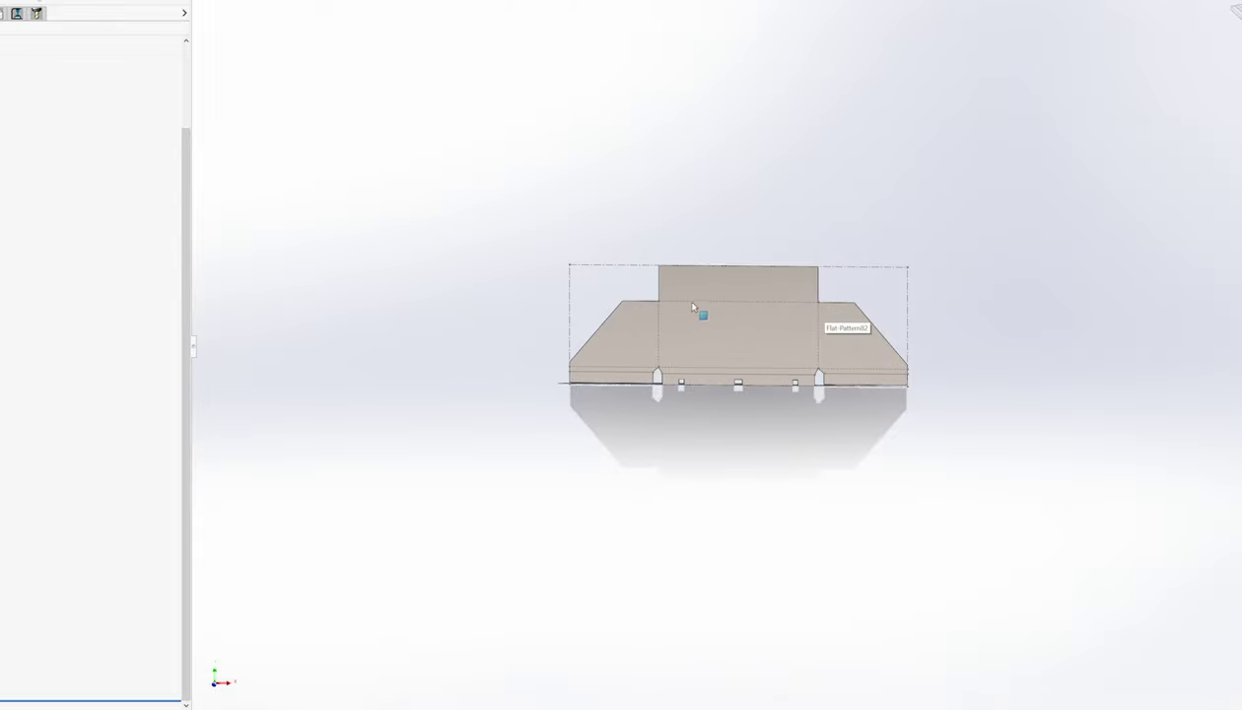
scroll(694, 313, "up", 2)
middle_click_drag(695, 318, 727, 323)
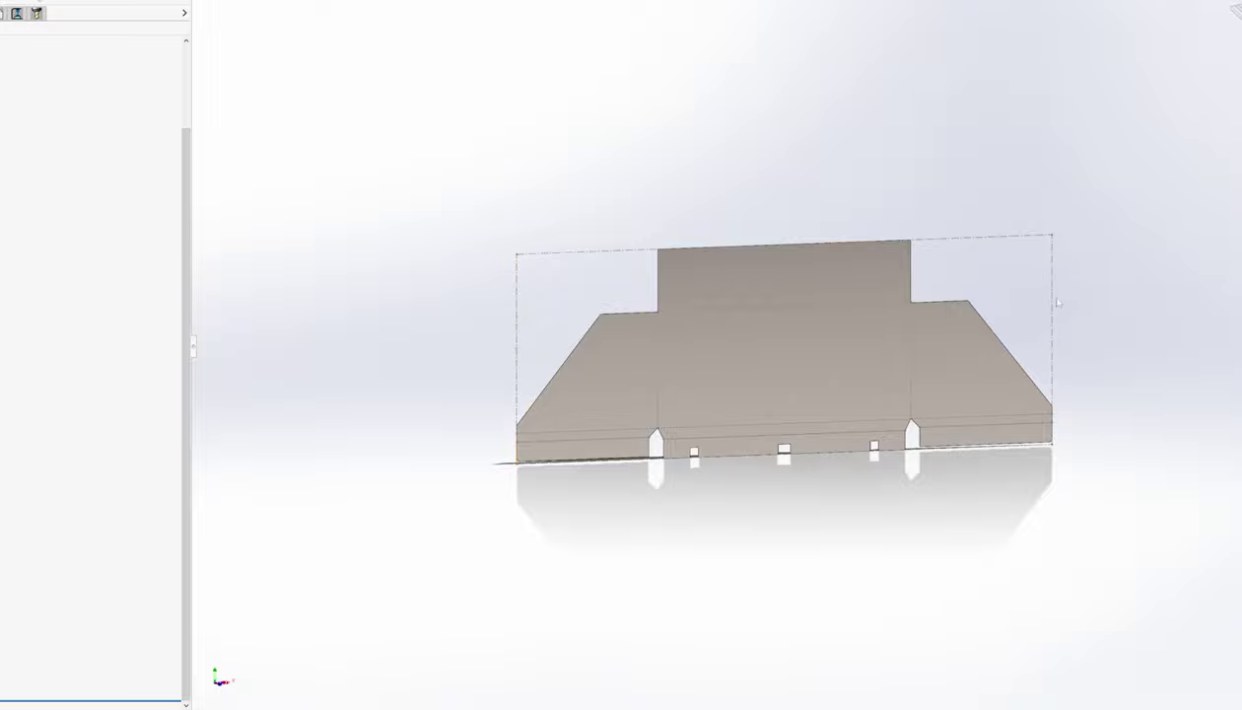
left_click(943, 243)
scroll(730, 367, "down", 2)
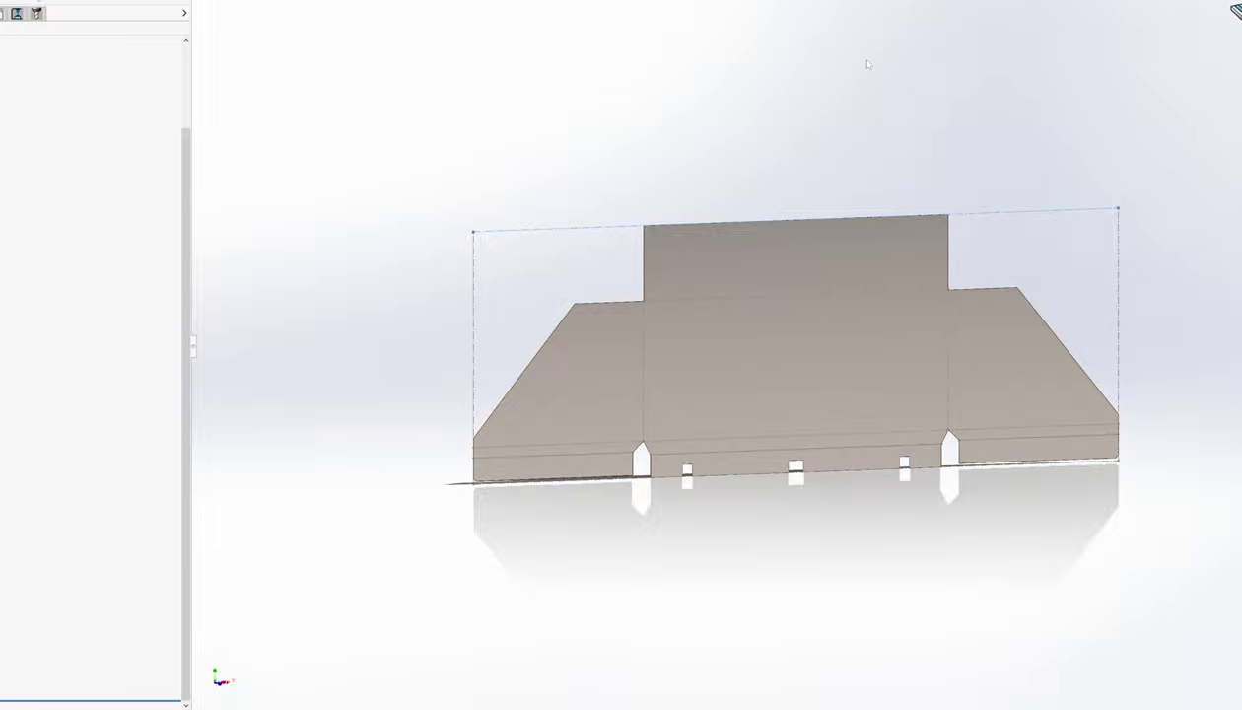
Step: Fold the enclosure's sheet-metal body back up and close the part without saving its changes
left_click(1232, 11)
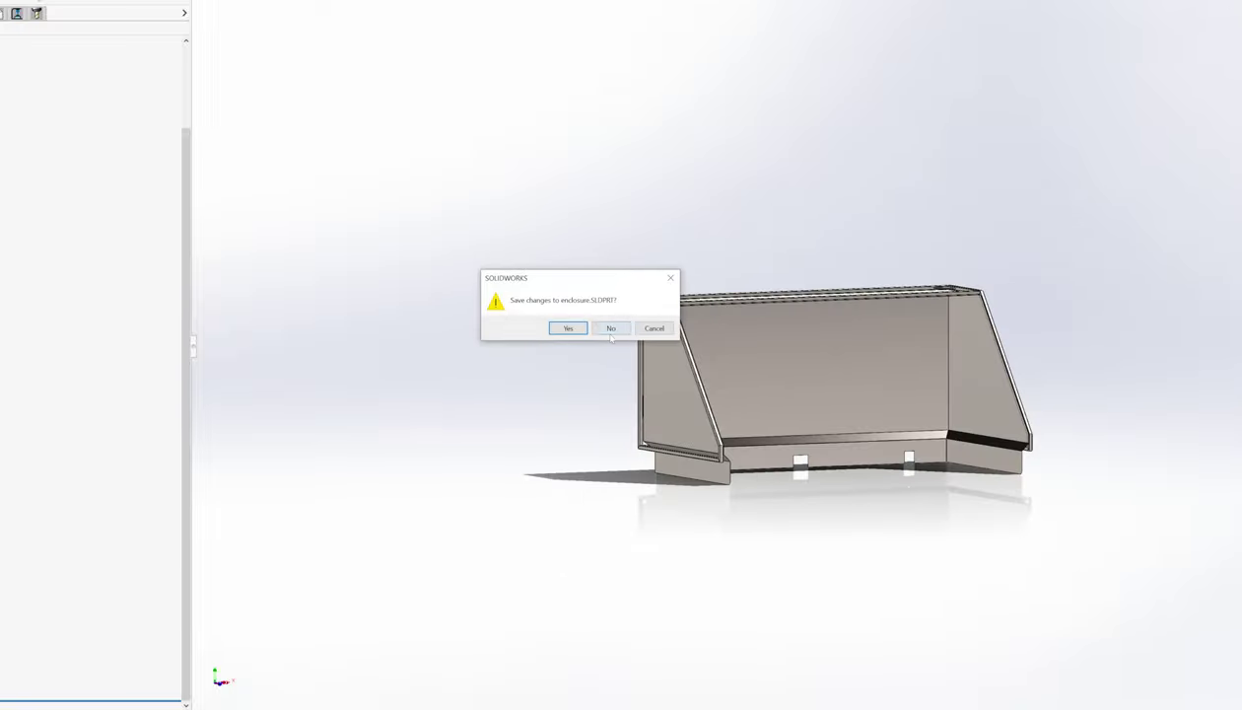
left_click(599, 325)
left_click(576, 340)
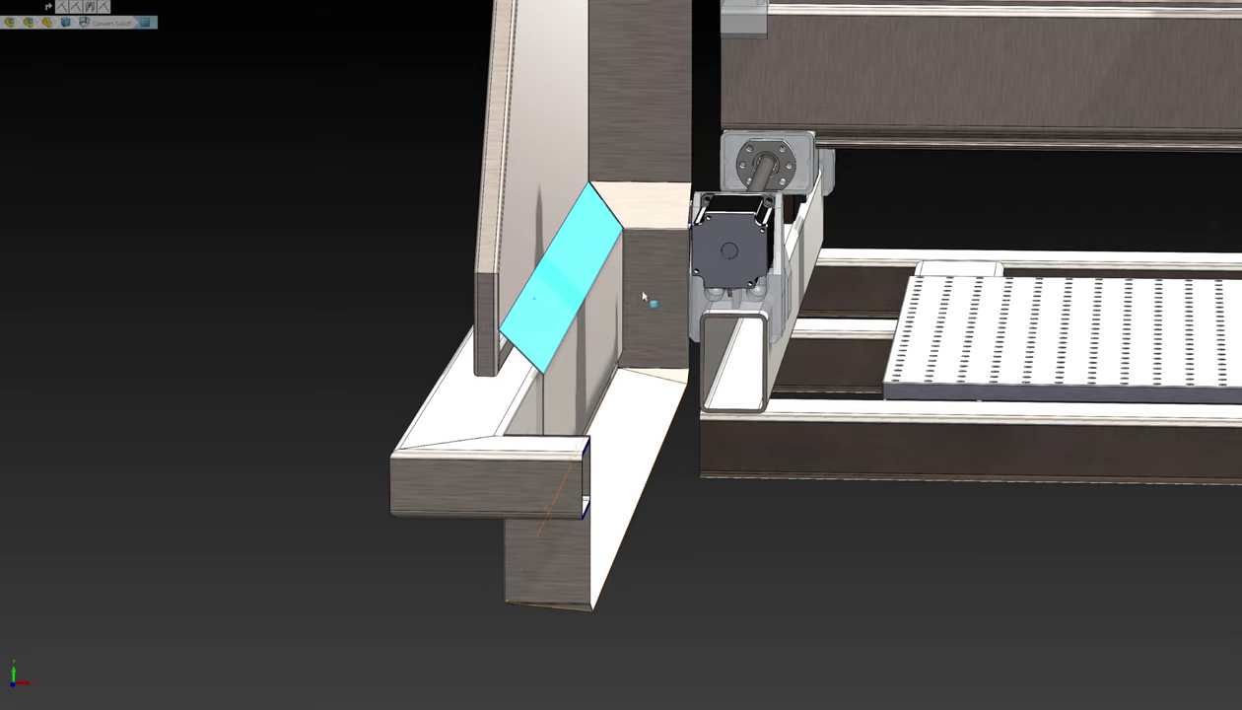
Step: Move the vertical section plane inward through the enclosure and table, and flip the cut direction to inspect both sides around the CNC router
mouse_move(671, 301)
middle_mouse_down()
mouse_move(715, 296)
mouse_move(687, 312)
middle_mouse_up()
scroll(612, 329, "up", 3)
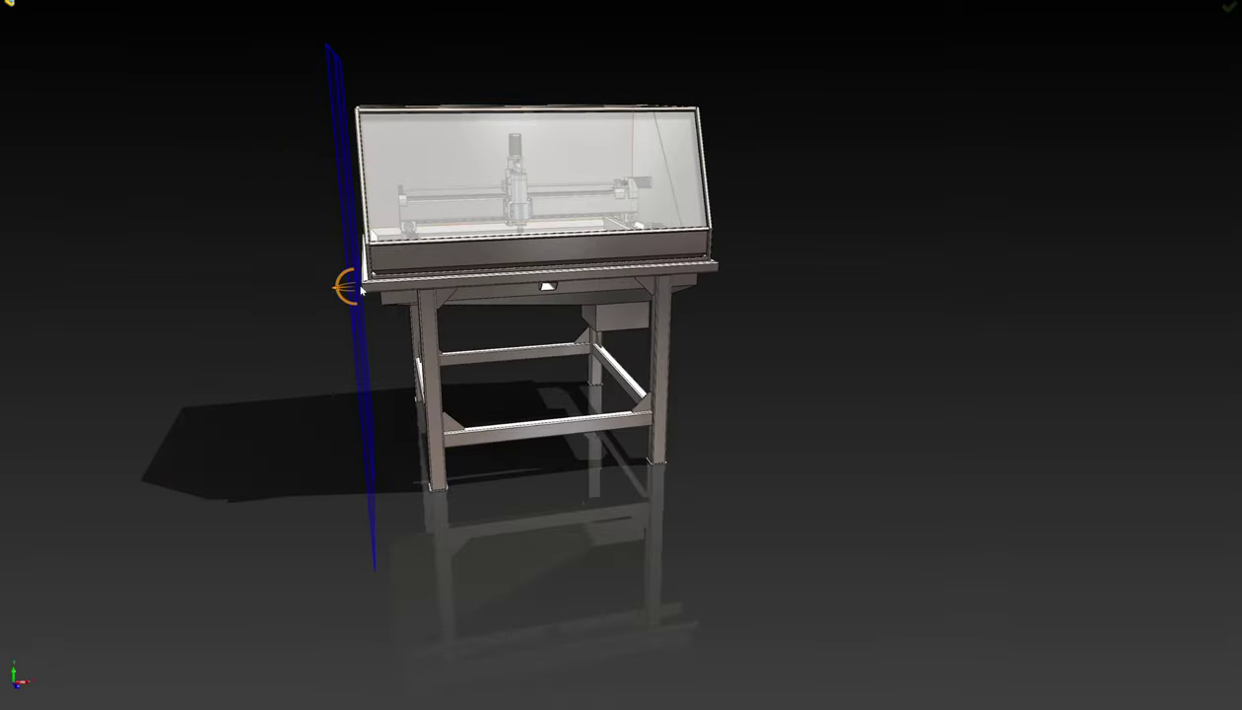
left_click_drag(338, 288, 373, 286)
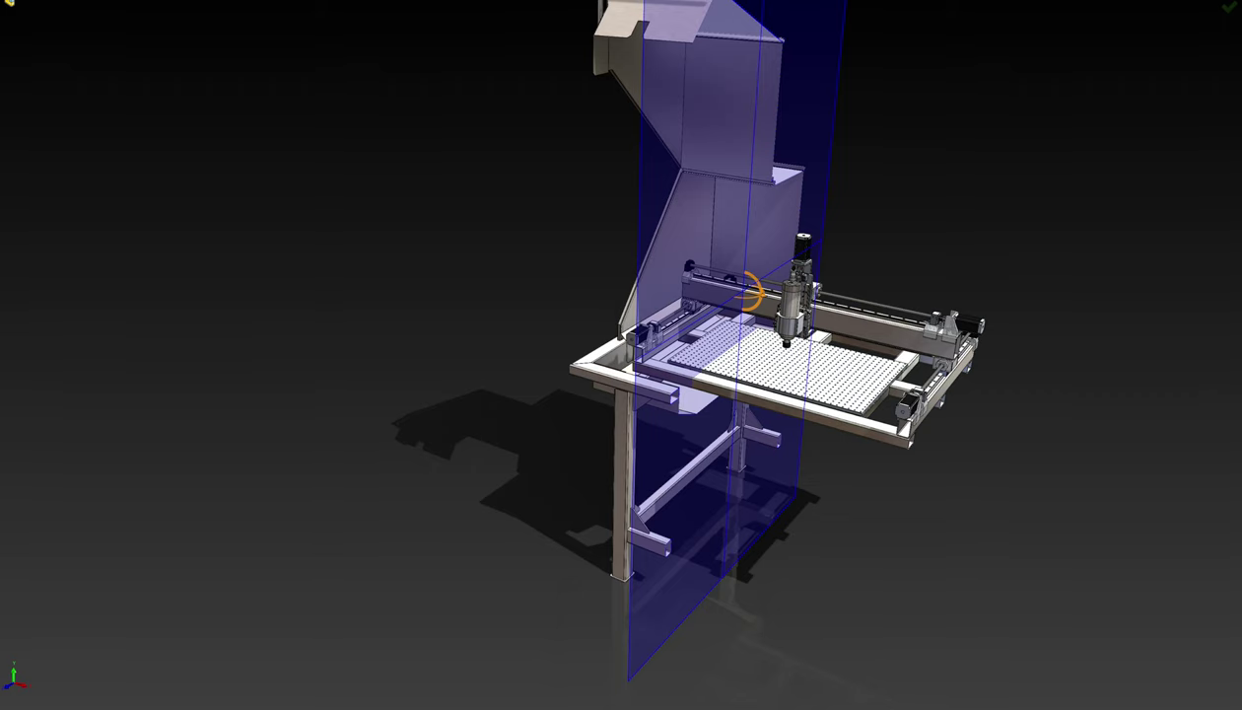
left_click(0, 281)
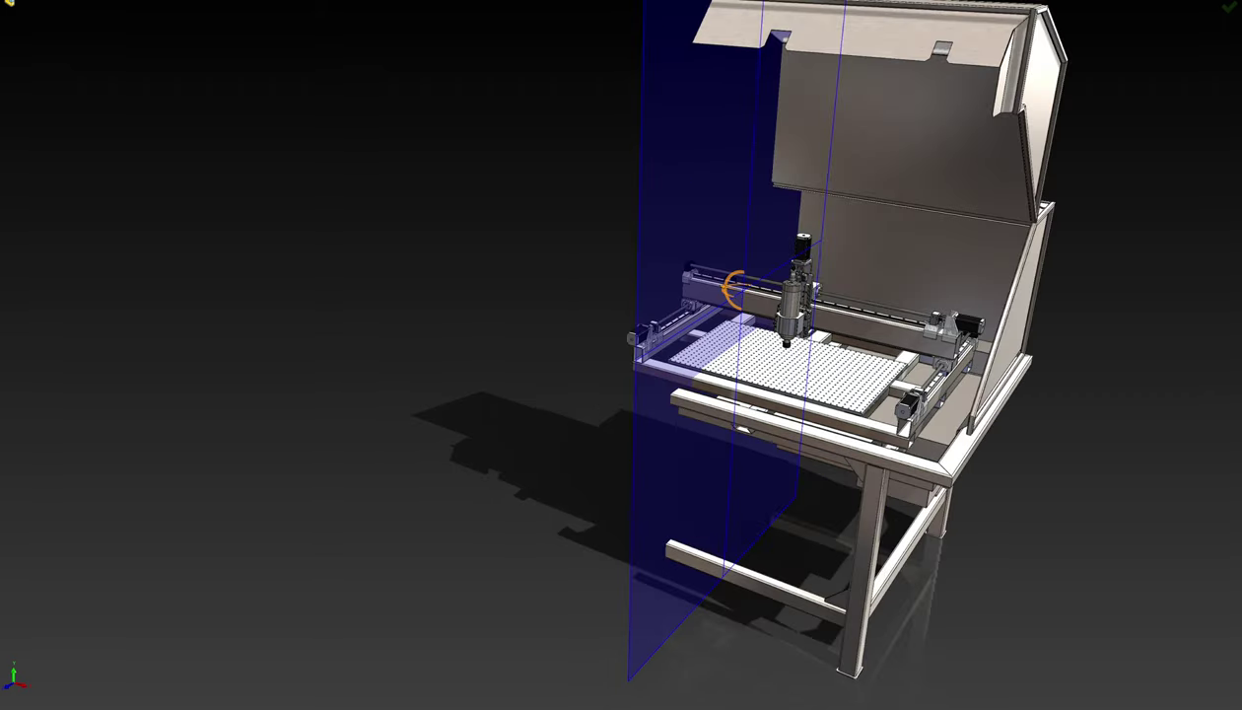
left_click(0, 281)
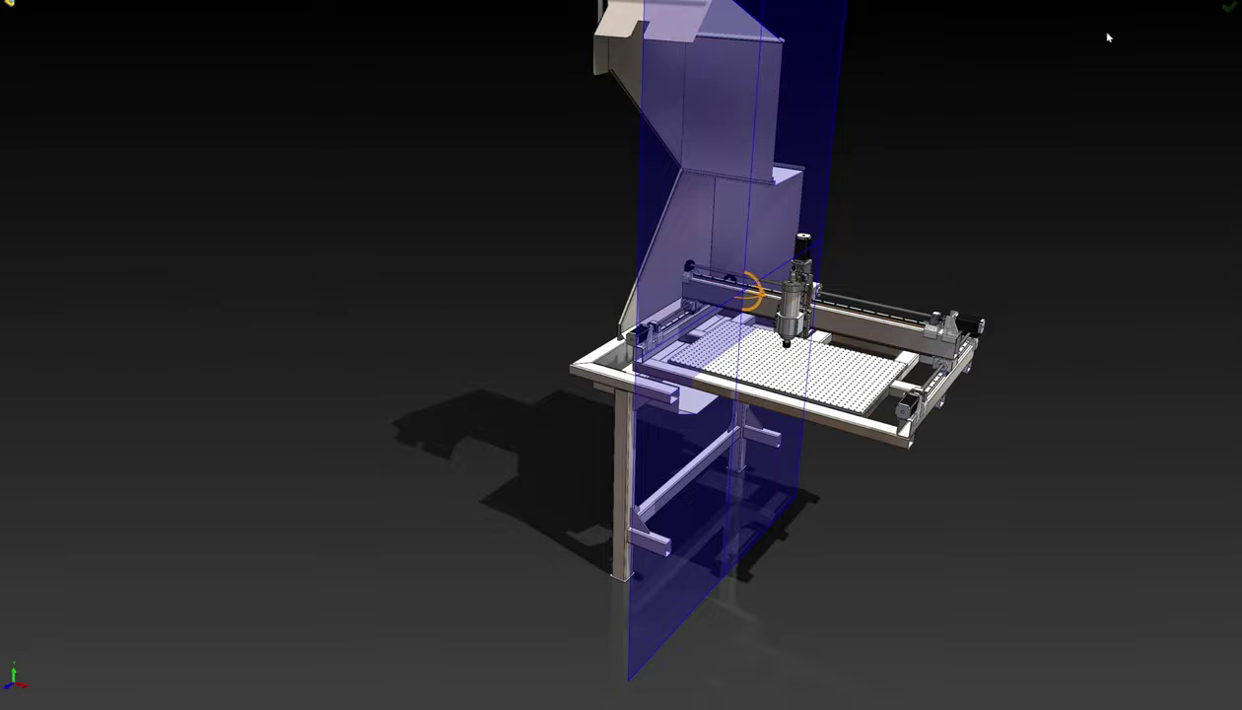